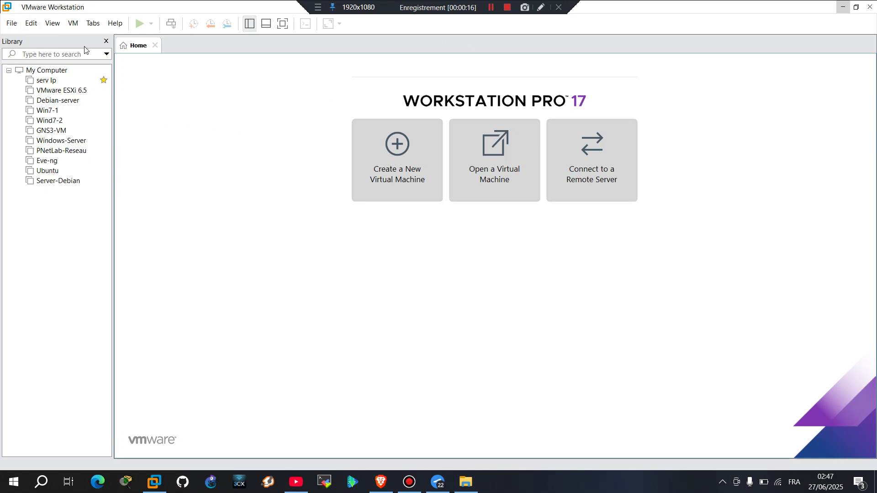
Start a new virtual machine for a FreeBSD 10 64-bit guest, installing the OS later
left_click(12, 23)
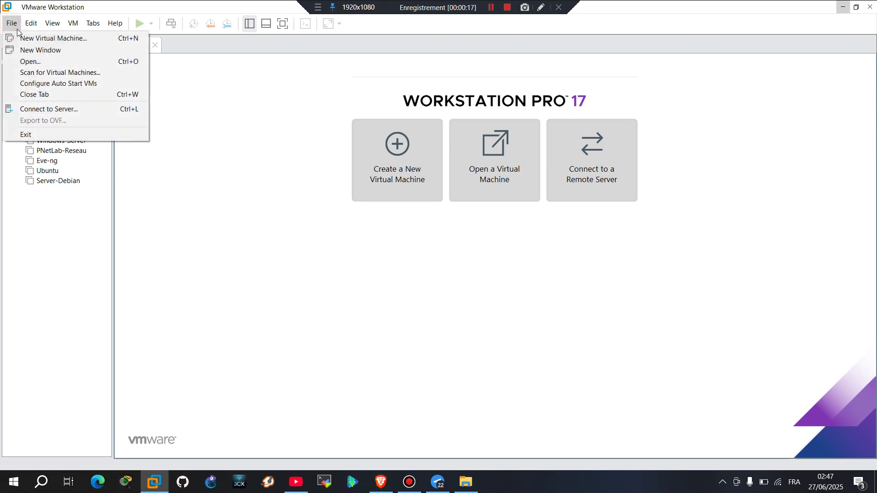
left_click(44, 41)
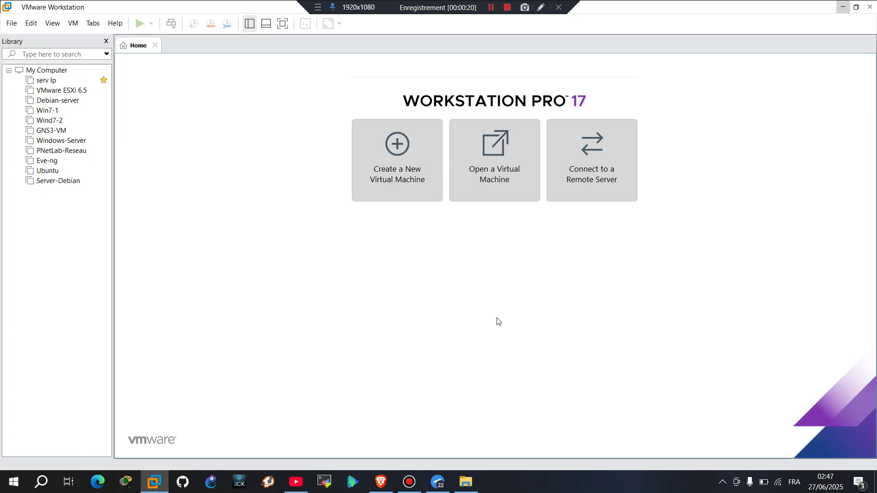
left_click(490, 345)
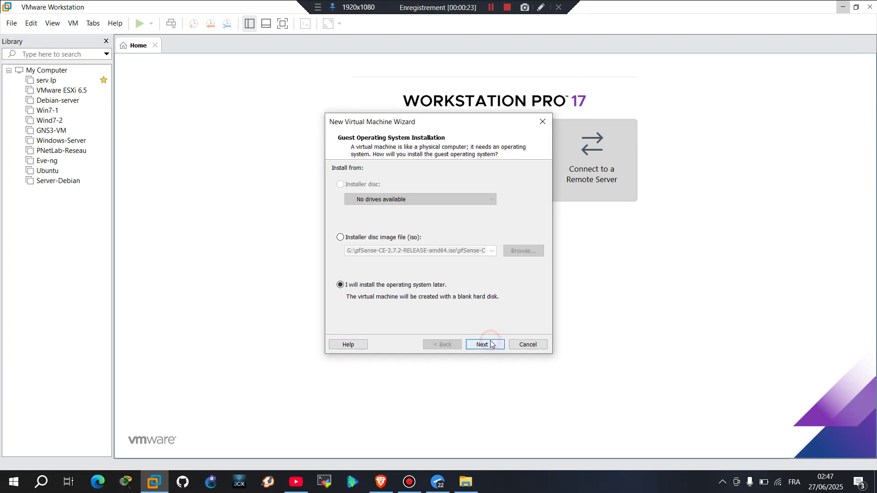
left_click(492, 345)
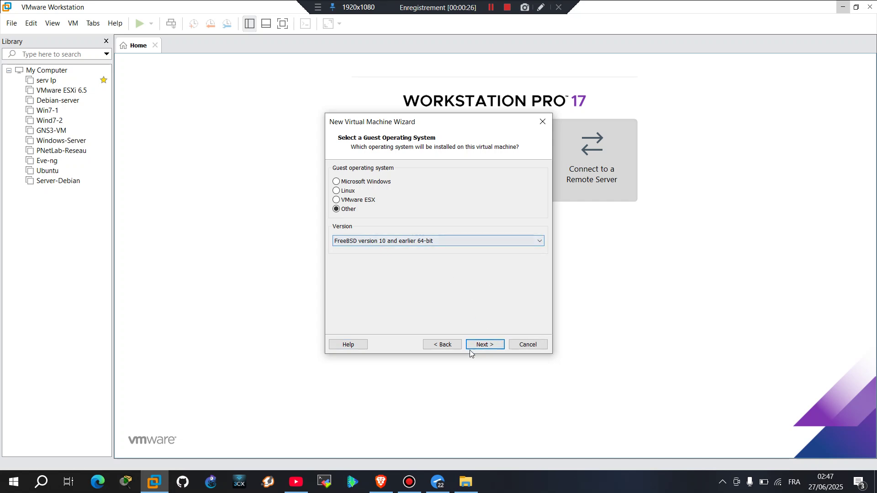
left_click(485, 344)
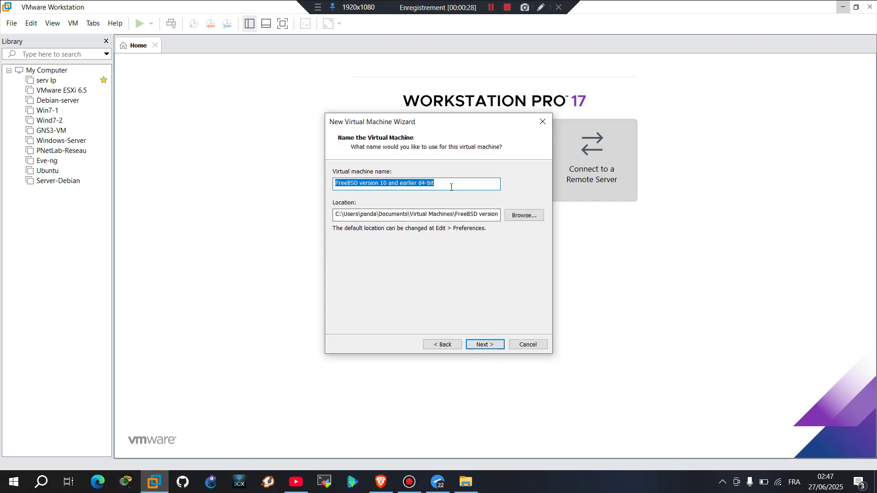
Name the VM pfSense and give it a 20 GB disk stored as a single file
key("BackSpace")
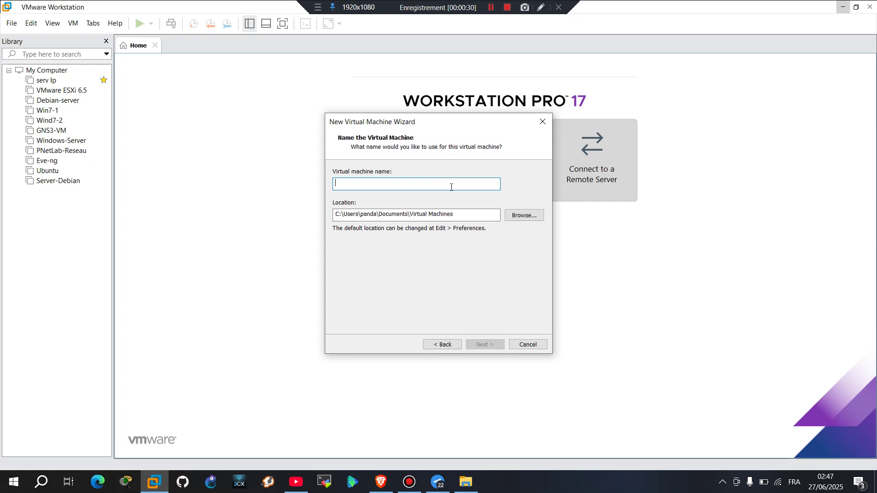
type("pf")
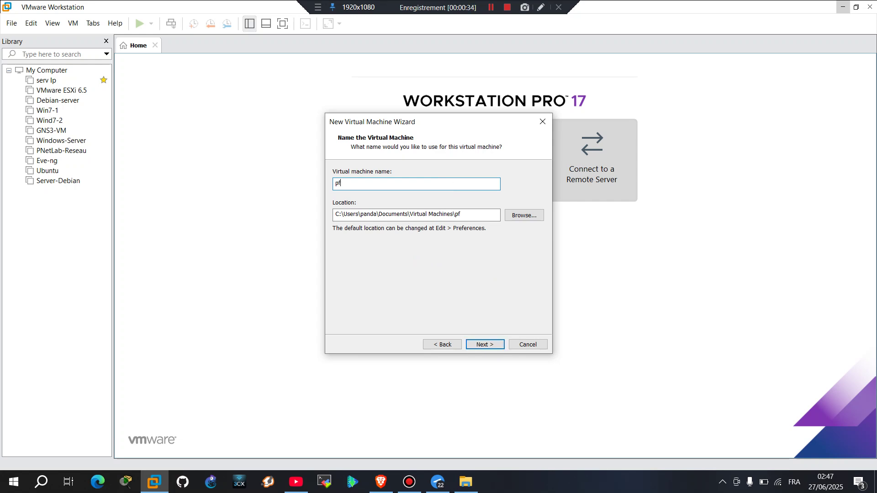
type("Sense")
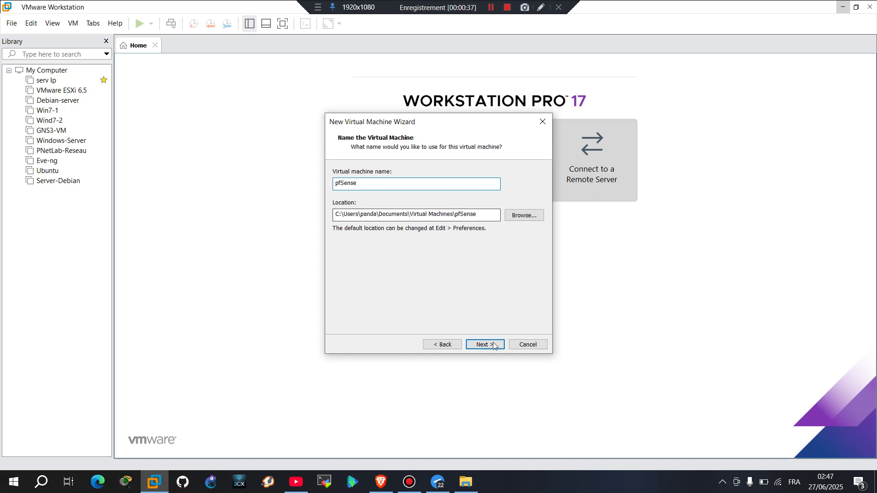
left_click(497, 344)
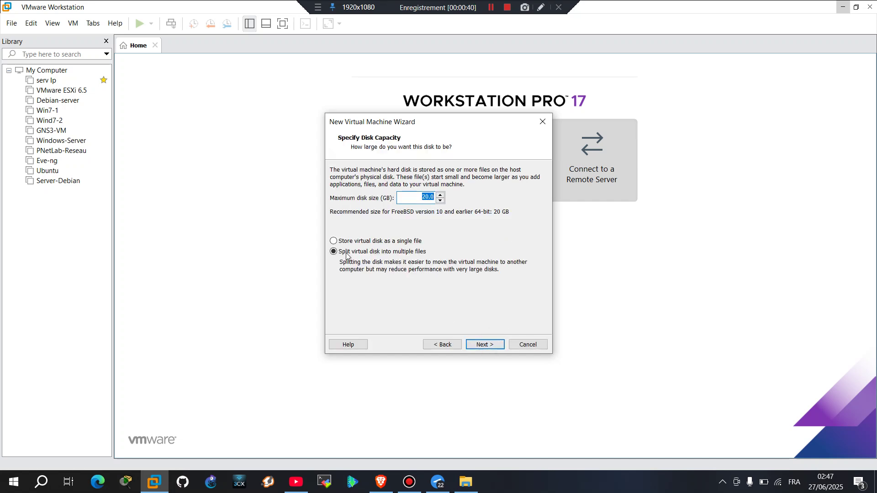
left_click(335, 243)
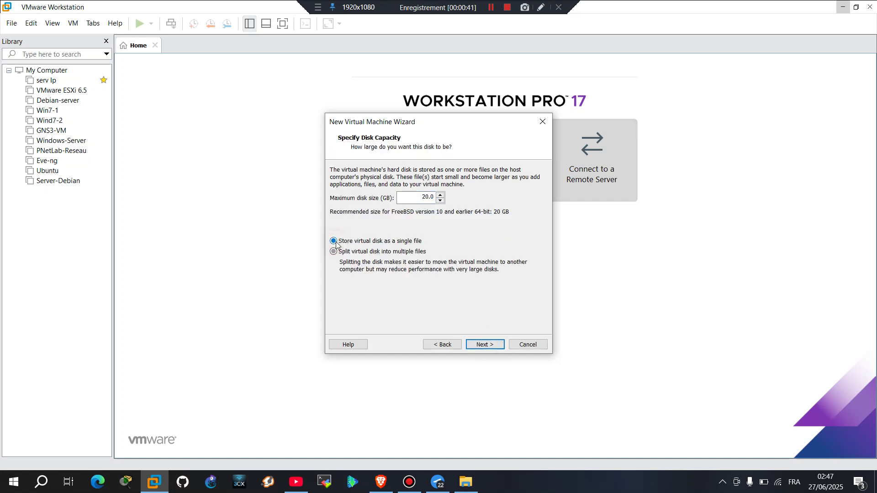
left_click(486, 343)
Raise the pfSense VM's memory to 4 GB (4096 MB) in the hardware settings
left_click(380, 283)
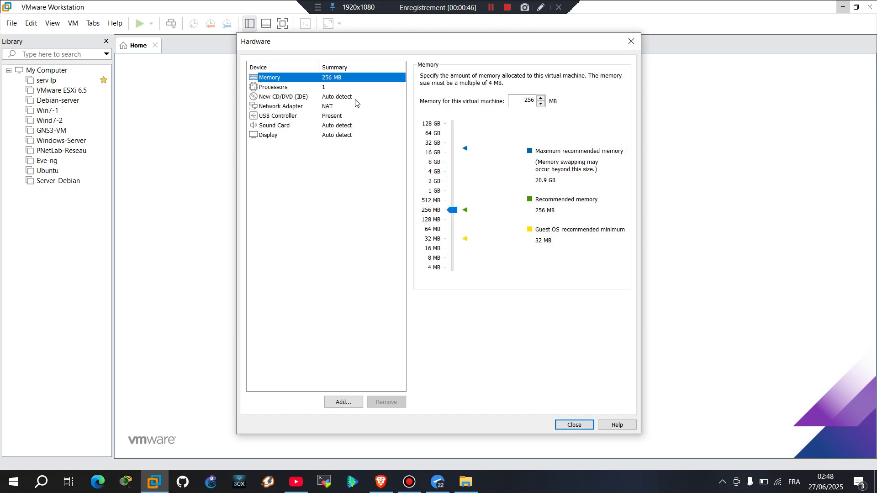
left_click_drag(458, 214, 456, 172)
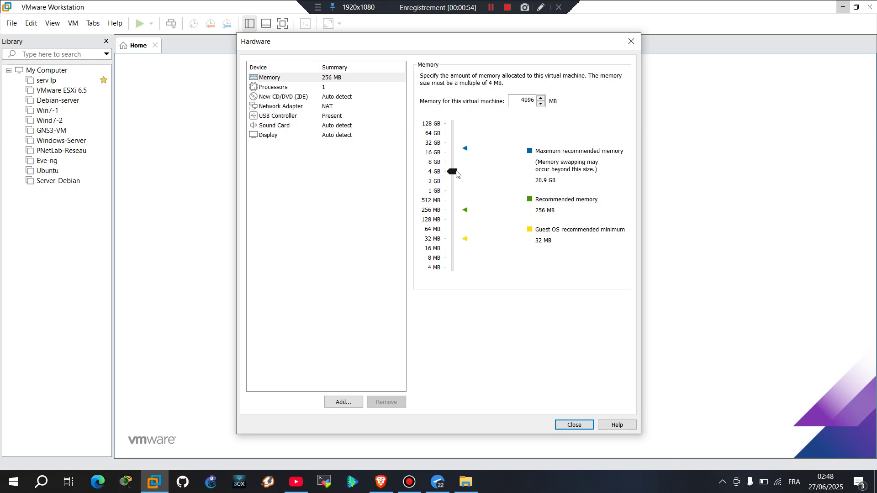
left_click(323, 88)
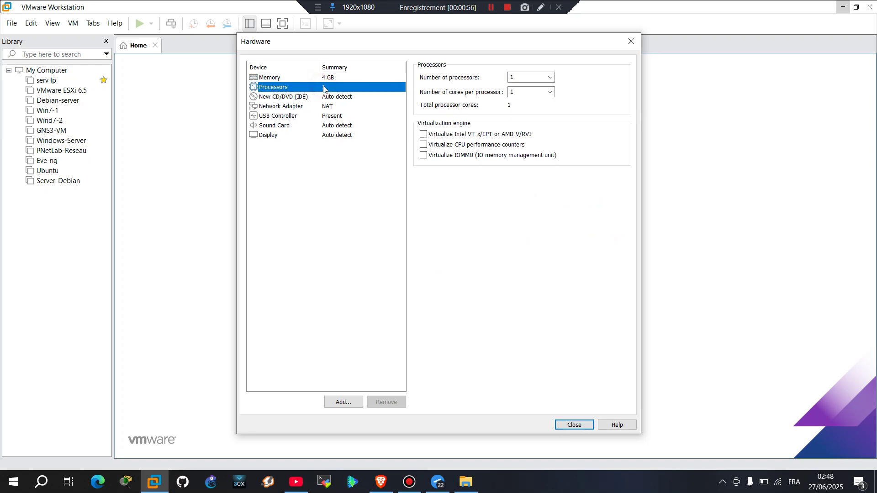
left_click(335, 99)
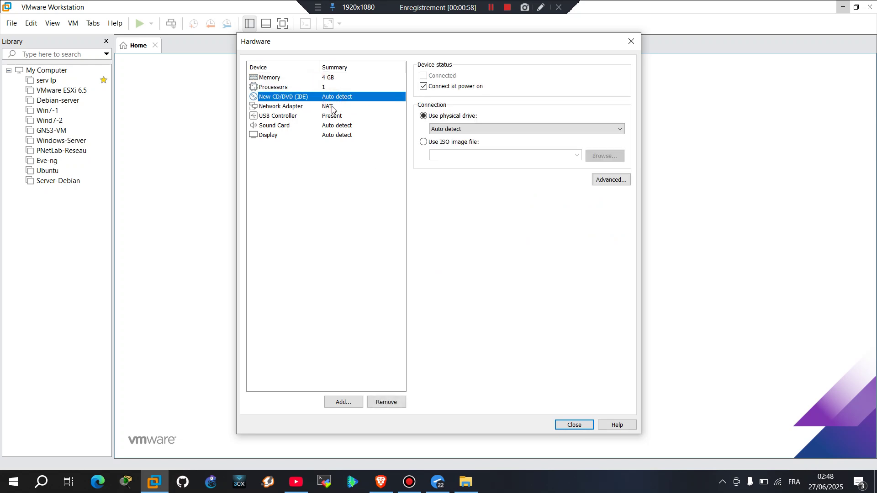
left_click(332, 107)
Add a second network adapter on custom VMnet3 (Host-only) and set CD/DVD to use an ISO image
left_click(343, 402)
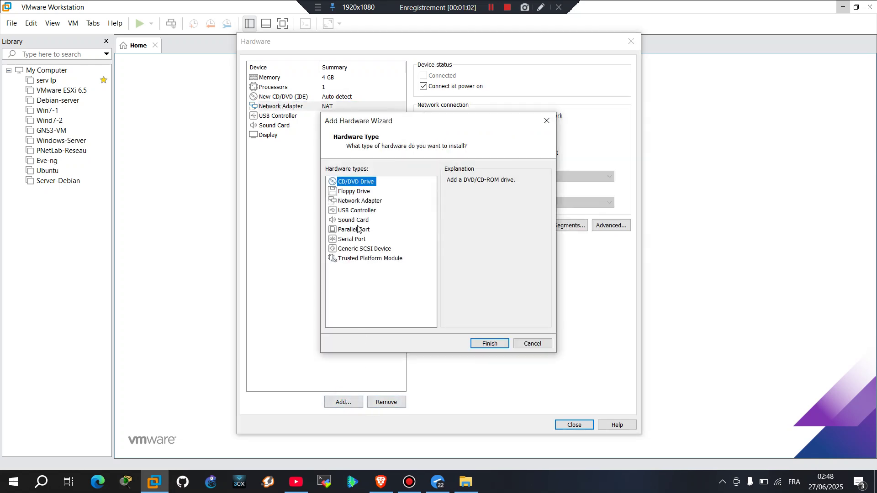
left_click(363, 201)
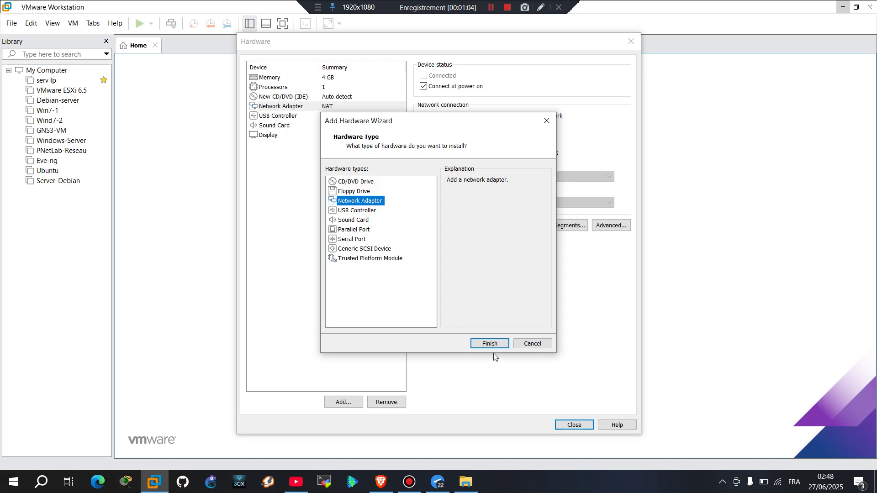
left_click(495, 344)
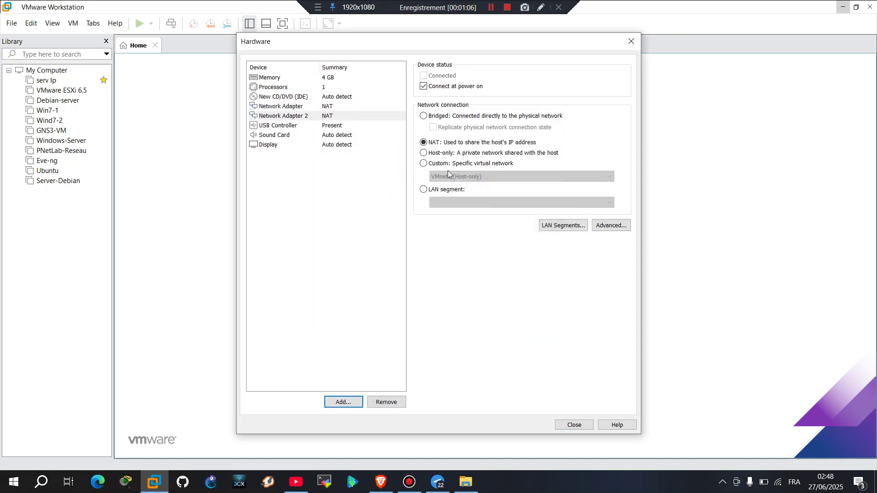
left_click(424, 164)
left_click(446, 179)
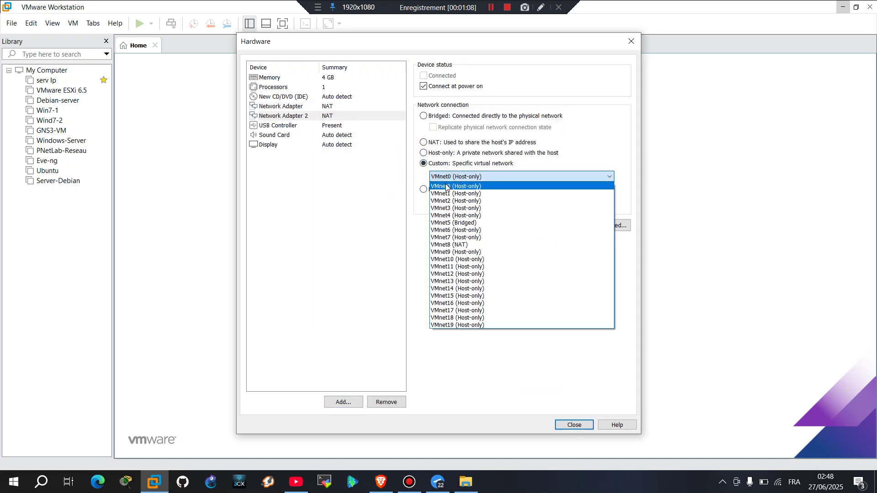
left_click(451, 208)
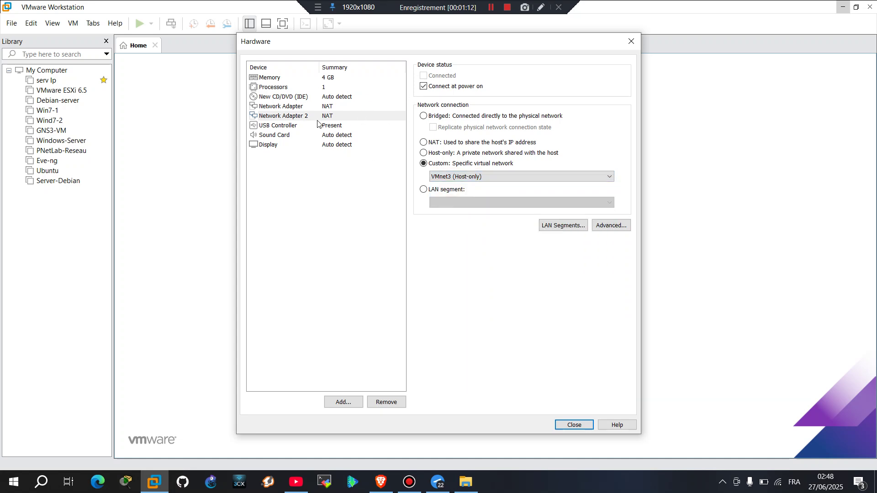
left_click(269, 96)
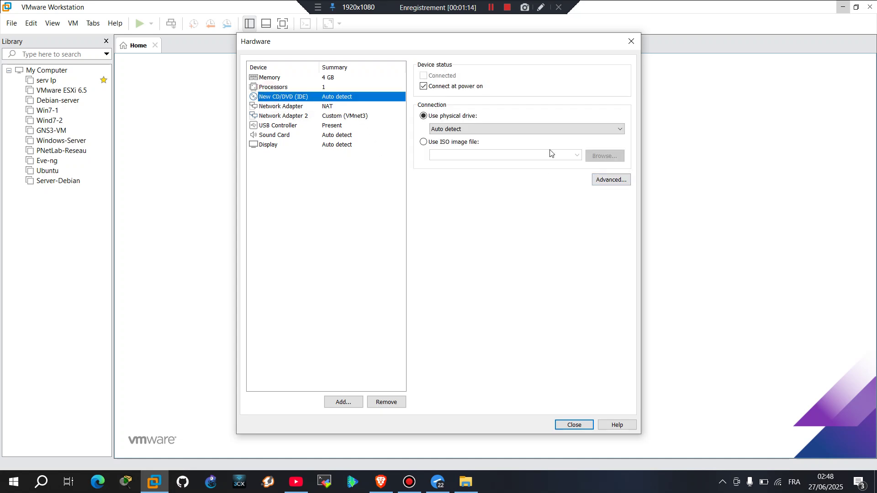
left_click(423, 141)
Find the pfSense 2.7.2 folder on drive G: and attach the pfSense-CE-2.7.2-RELEASE-amd64 ISO
left_click(621, 152)
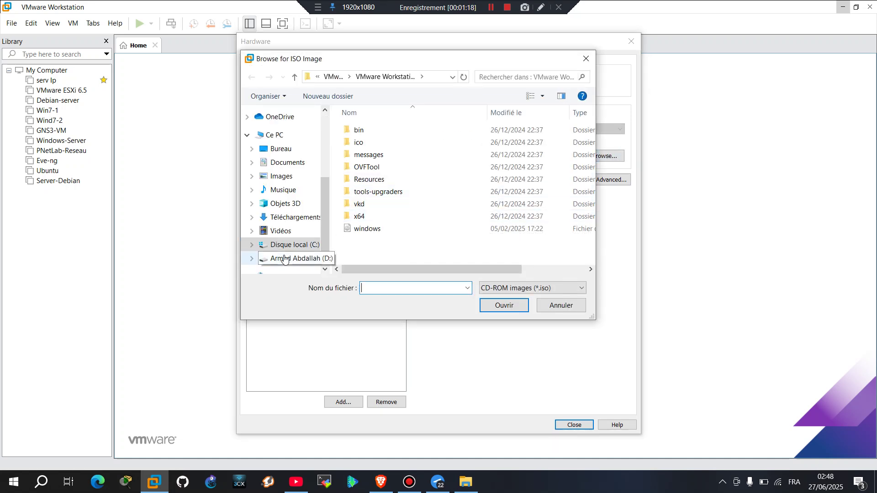
scroll(284, 259, "down", 1)
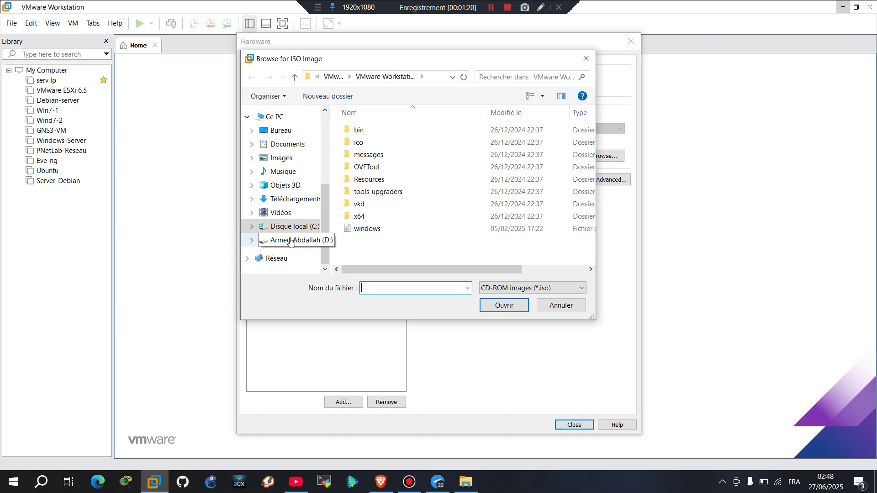
left_click(491, 7)
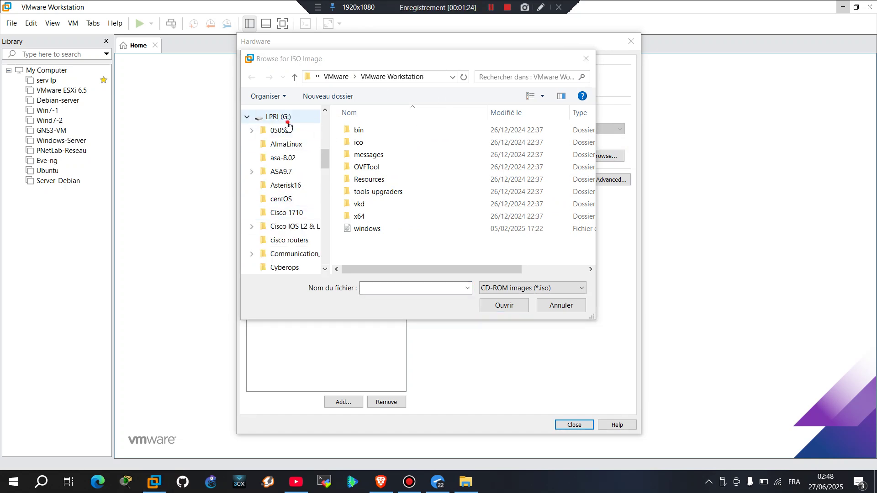
left_click(288, 121)
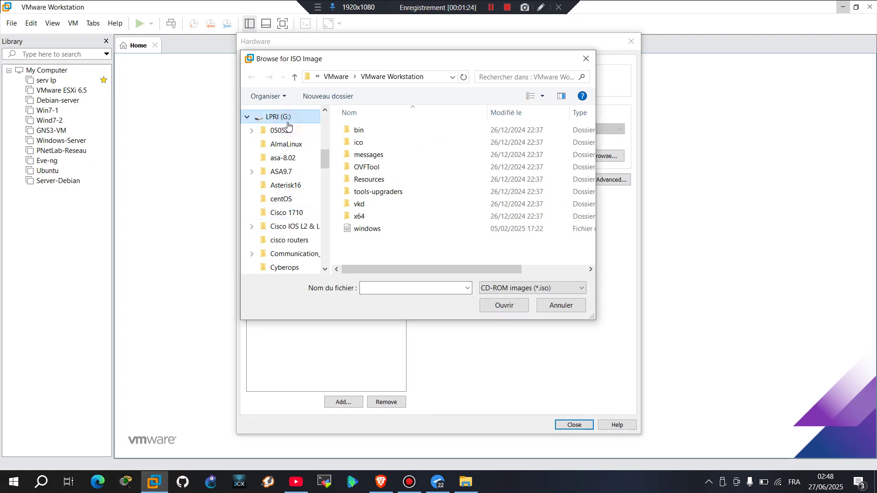
left_click(530, 78)
type("pf")
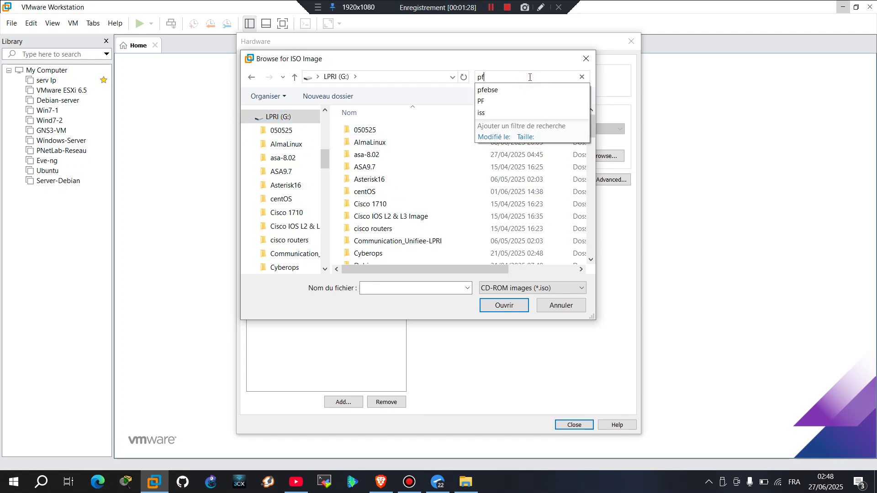
double_click(394, 127)
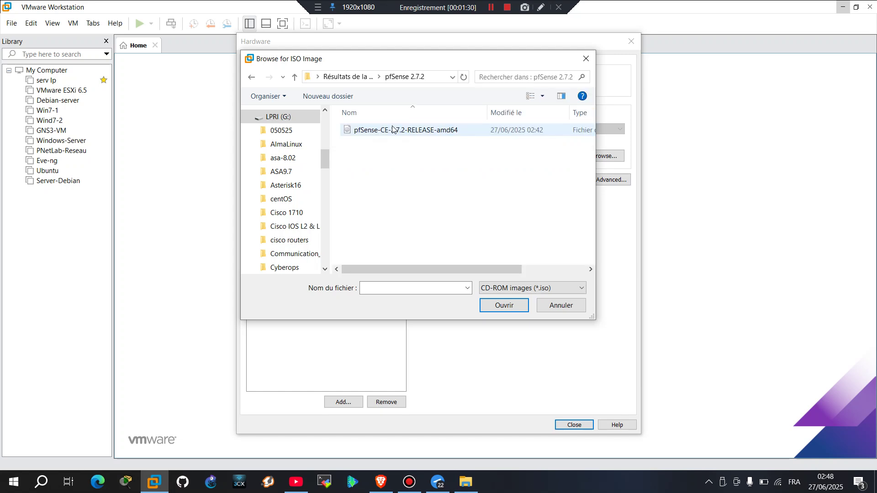
double_click(385, 130)
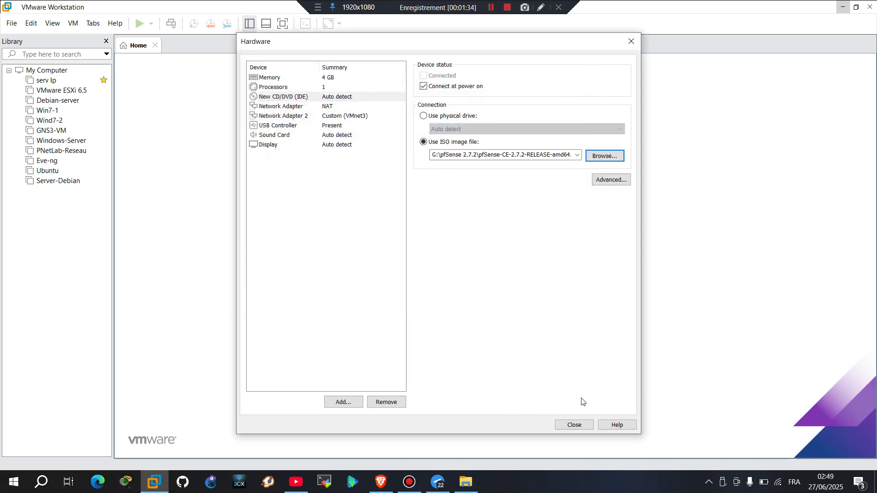
Finish the hardware setup, create the pfSense VM and power it on
left_click(575, 425)
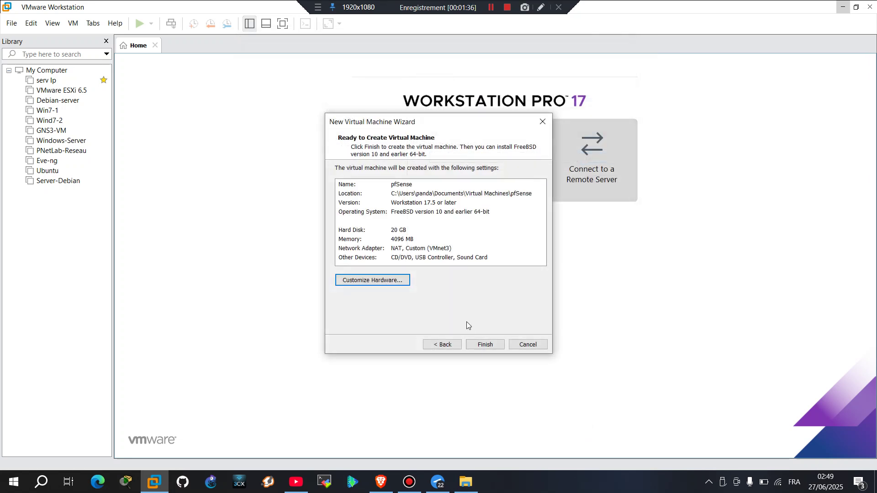
left_click(484, 341)
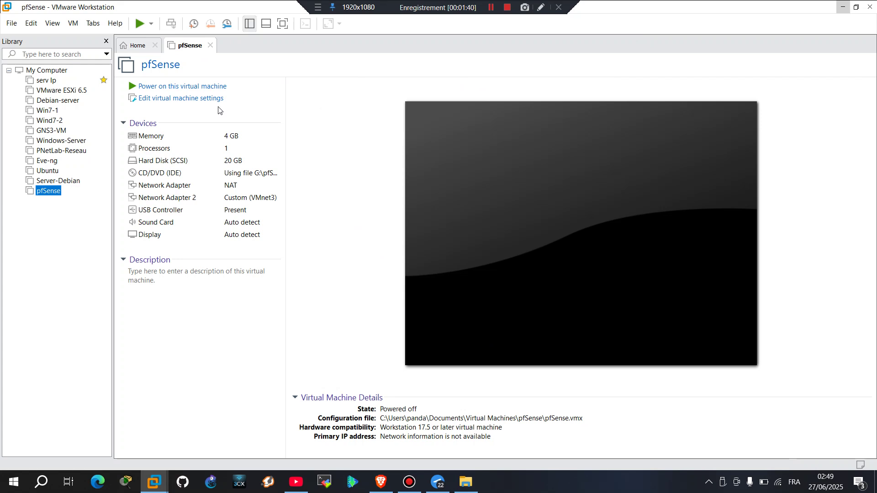
left_click(176, 85)
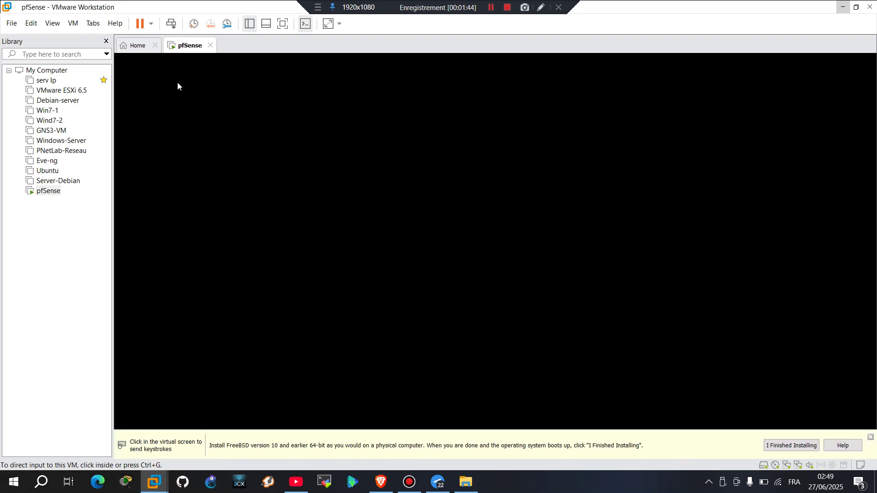
left_click(870, 435)
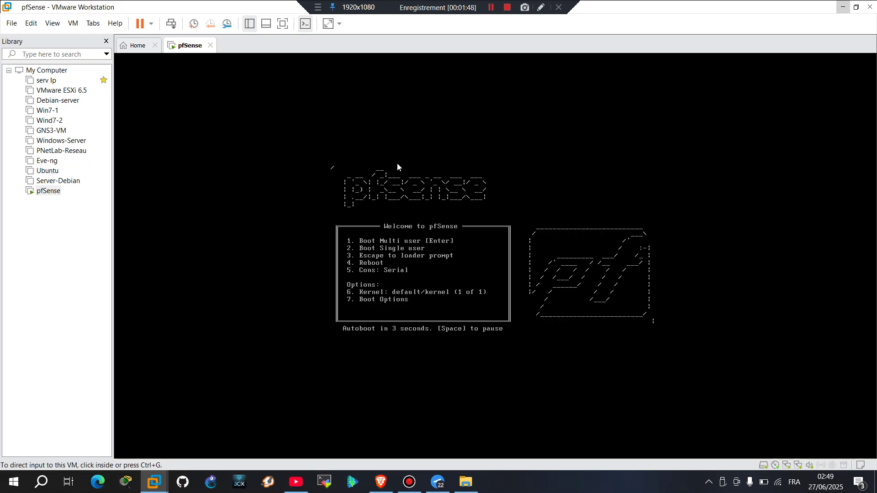
Power on the Win7-1 VM from the Library and return to the pfSense console
left_click(47, 111)
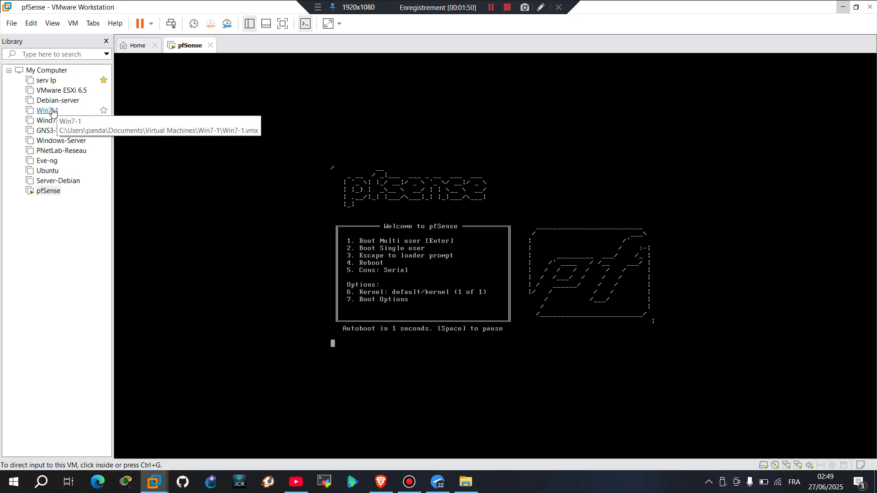
double_click(53, 111)
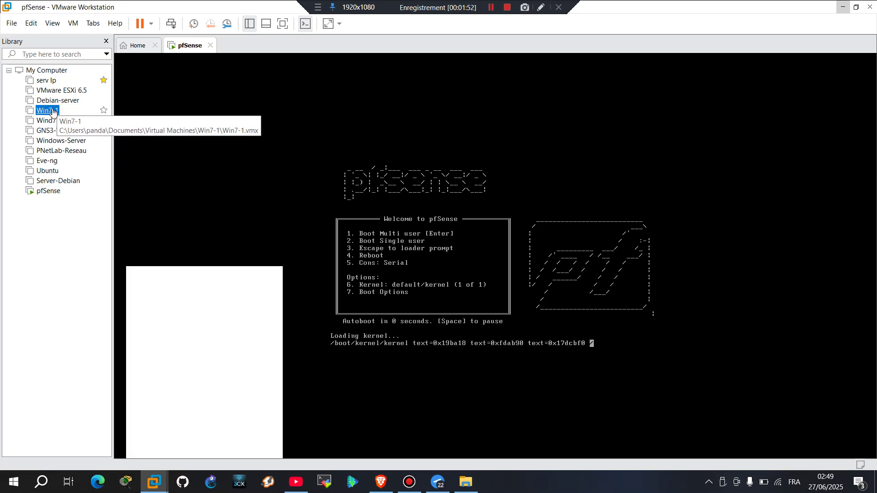
left_click(193, 86)
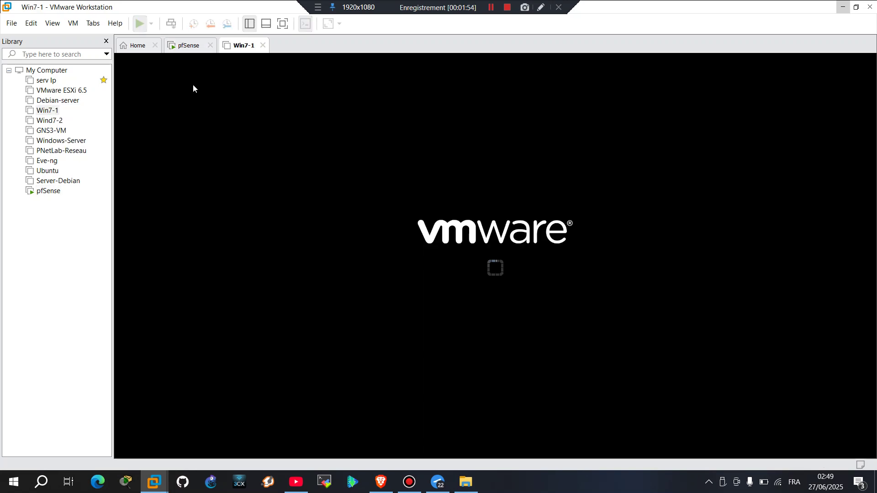
left_click(188, 46)
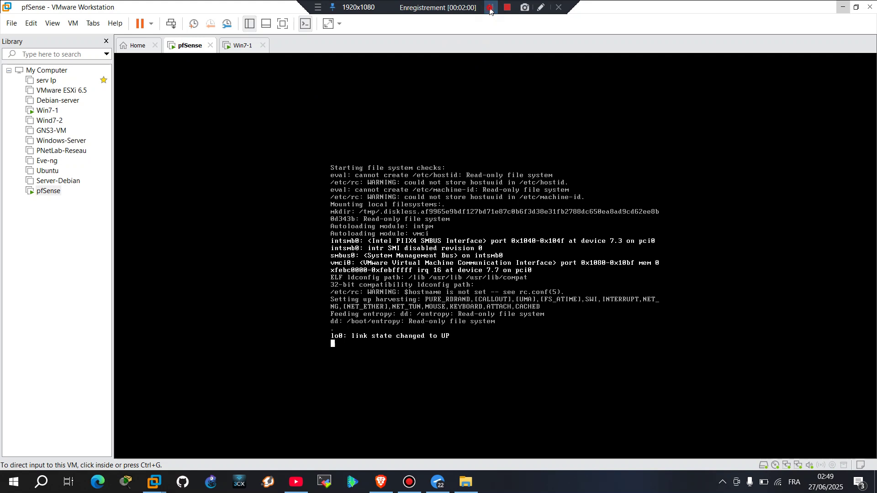
Accept the copyright notice, choose Install, and select Auto (ZFS) partitioning
left_click(478, 249)
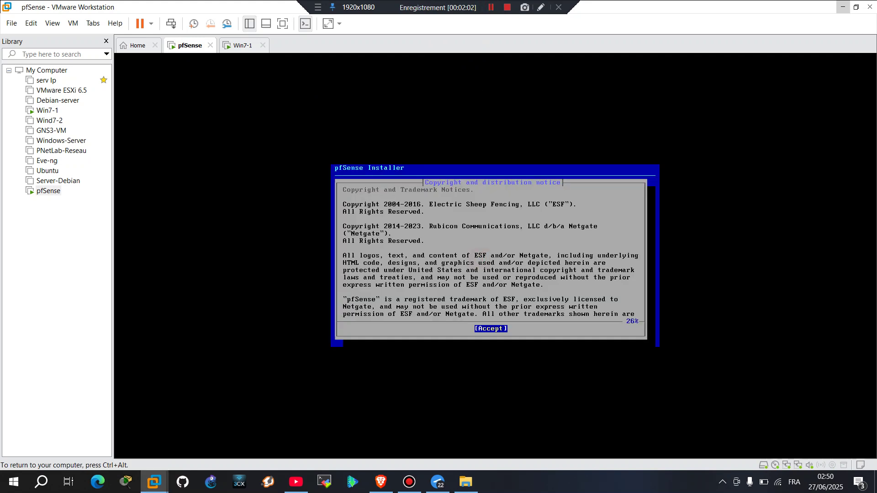
key("Return")
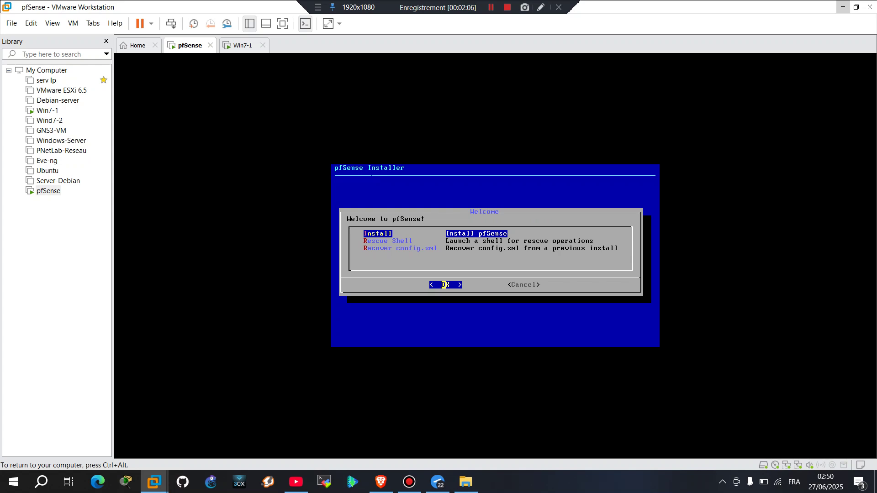
key("Return")
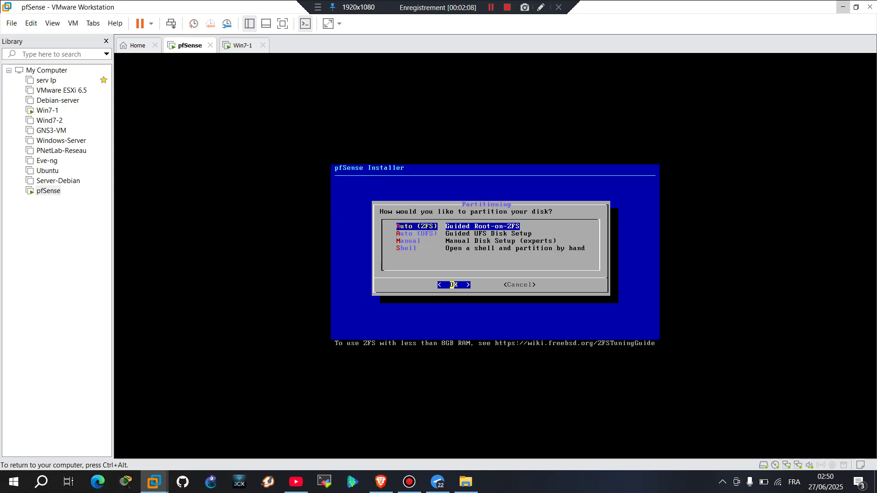
key("Return")
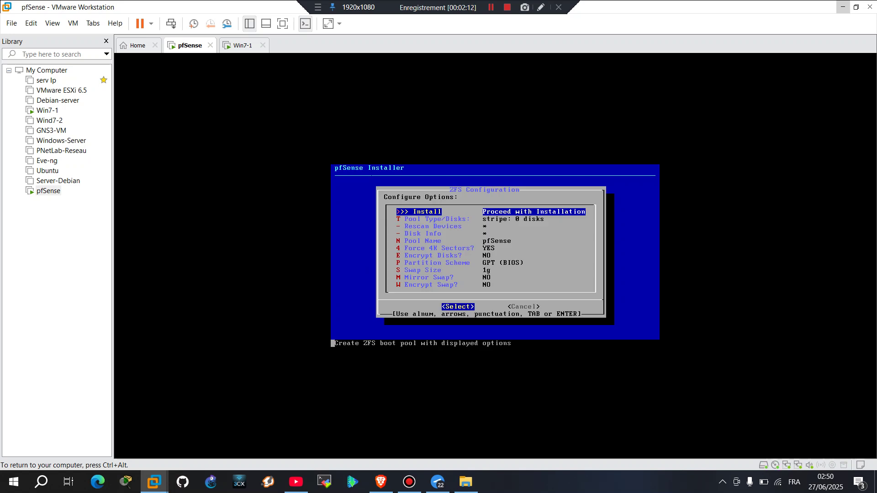
Install pfSense to disk da0 as a ZFS stripe, confirming the disk wipe
key("Return")
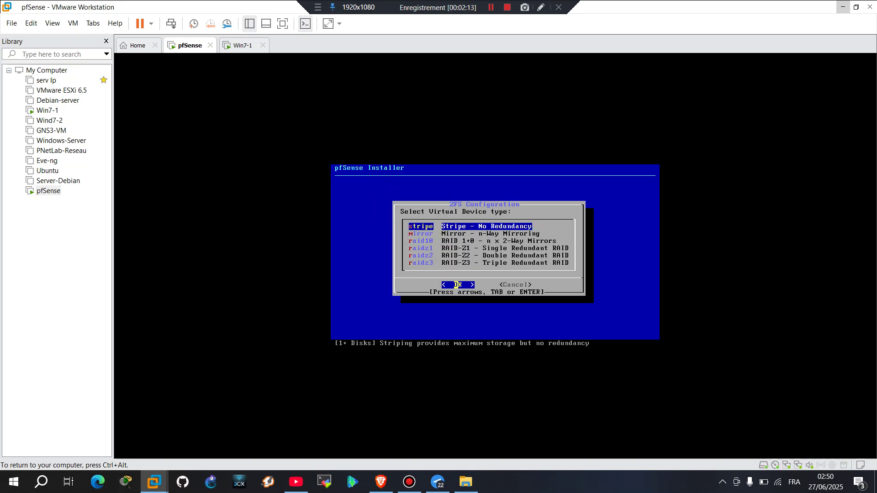
key("Return")
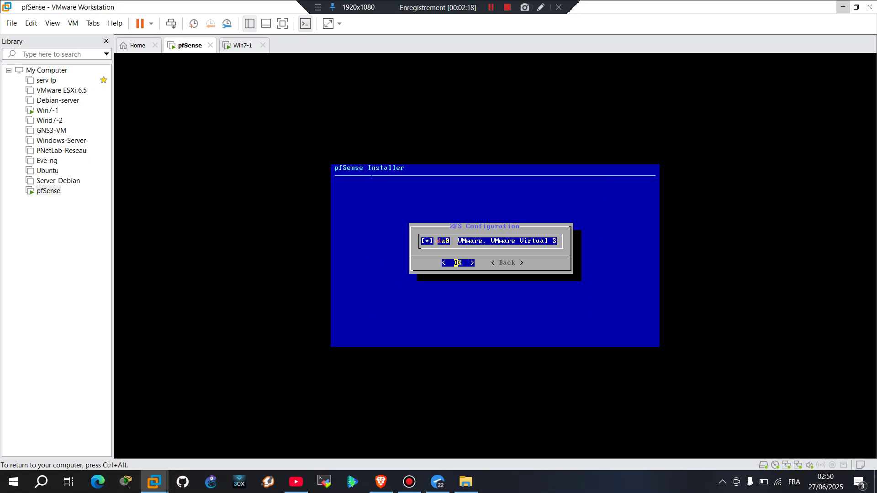
key("Return")
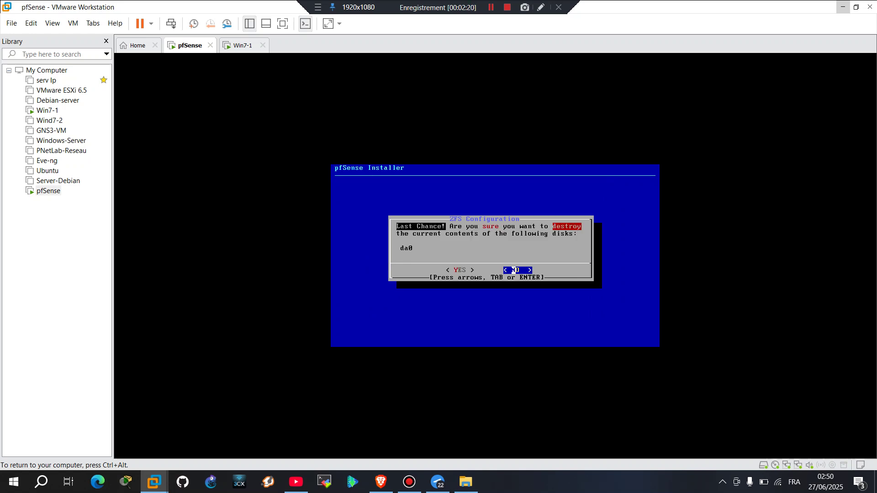
key("Left")
key("Return")
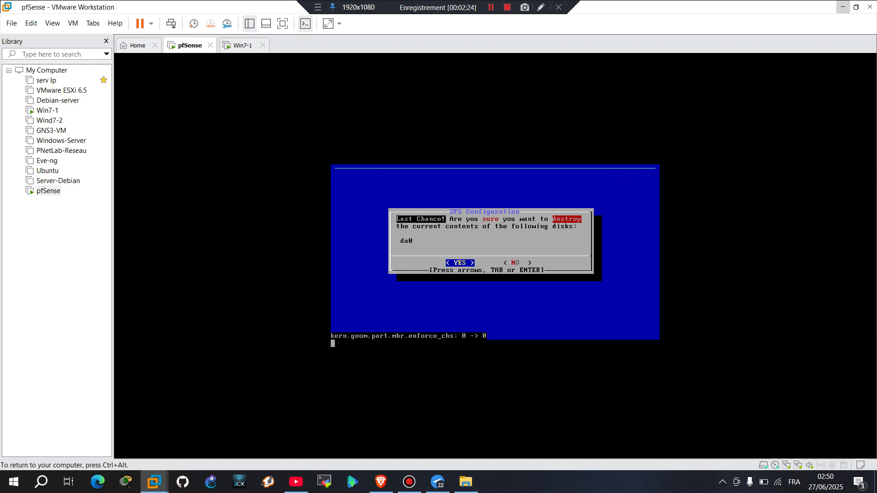
Reboot into the installed pfSense once installation completes
key("ctrl+alt")
left_click(491, 8)
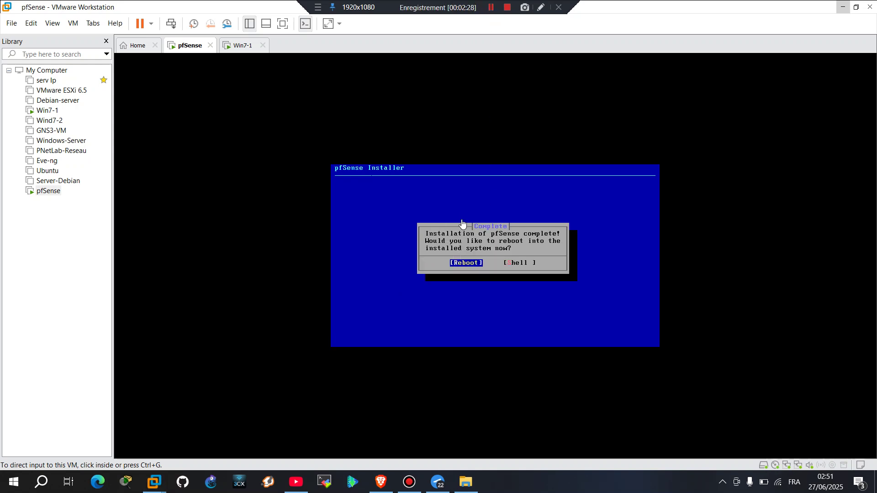
left_click(462, 225)
key("Return")
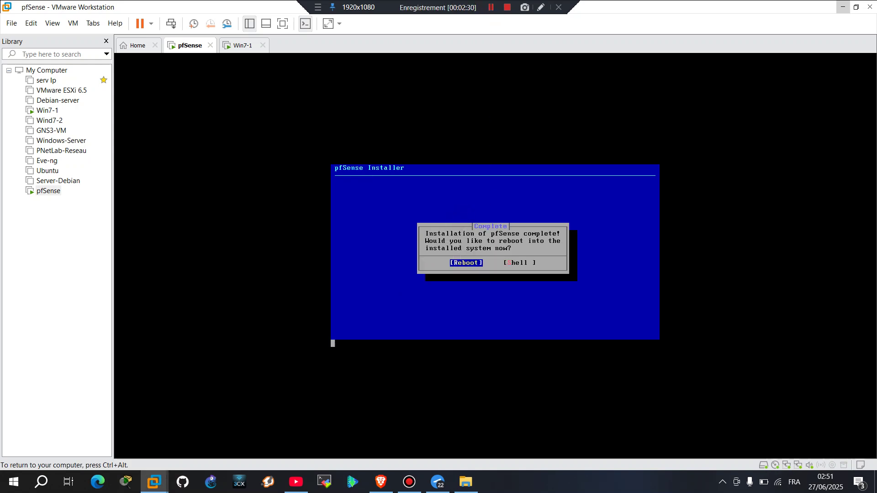
Return to the booted pfSense console menu and enter option 2 to set an interface IP
key("ctrl+alt")
left_click(491, 7)
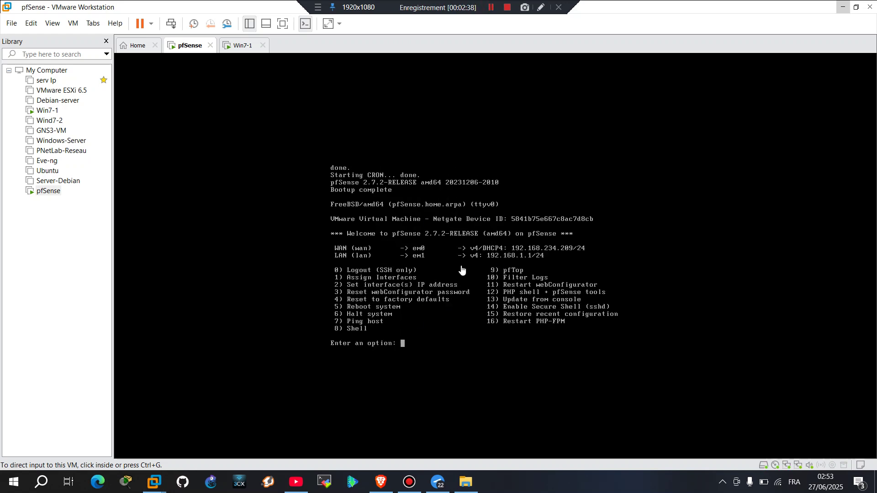
left_click(462, 270)
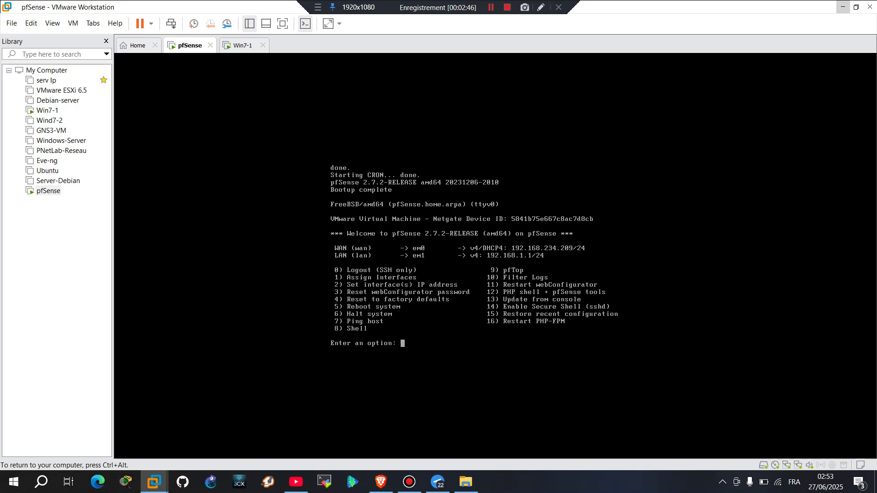
type("2")
Choose interface 2 (LAN) and decline DHCP for its IPv4 address
key("Return")
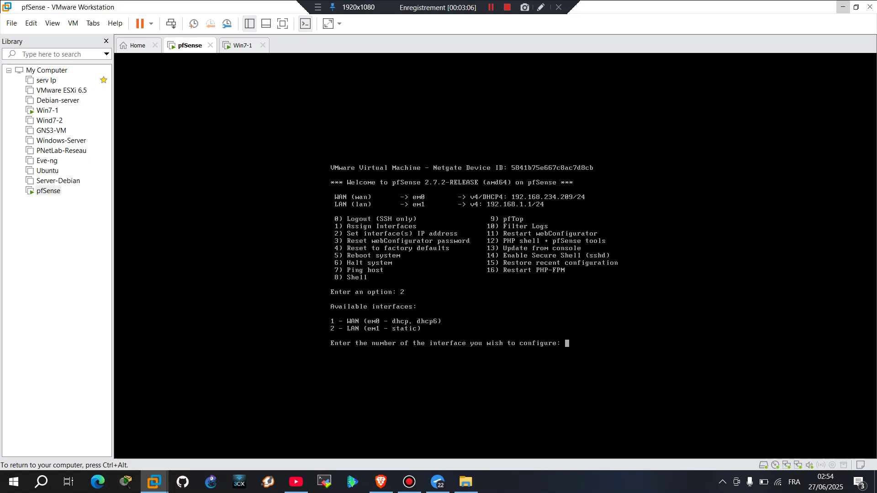
type("2")
key("Return")
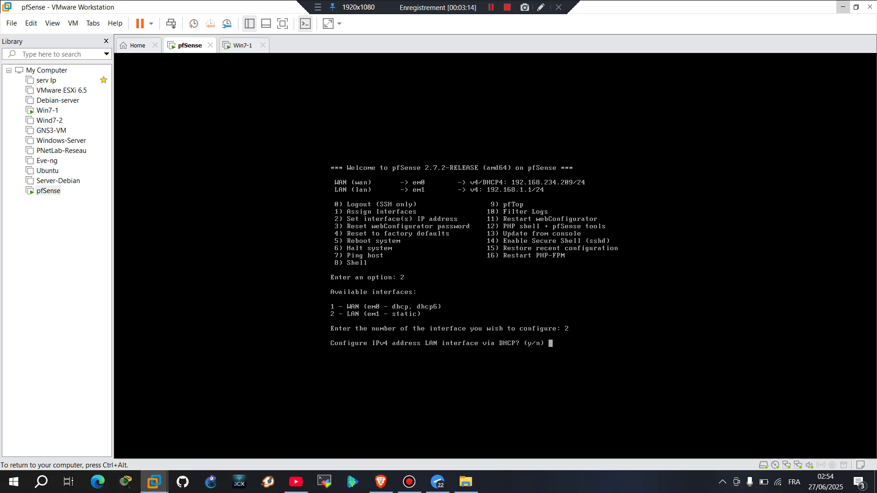
type("n")
key("Return")
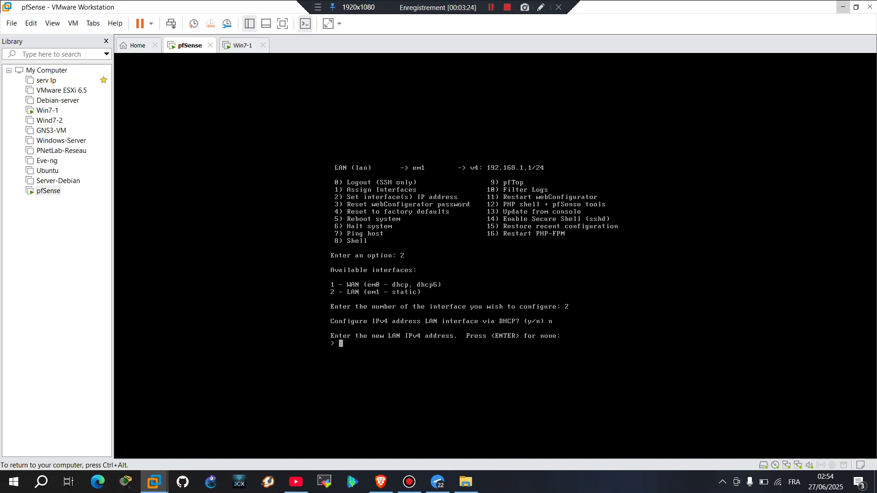
Set LAN address 192.168.20.1/24 with no gateway, no DHCP6 and no IPv6 address
type("192.168.1")
key("BackSpace")
type("20.1")
key("Return")
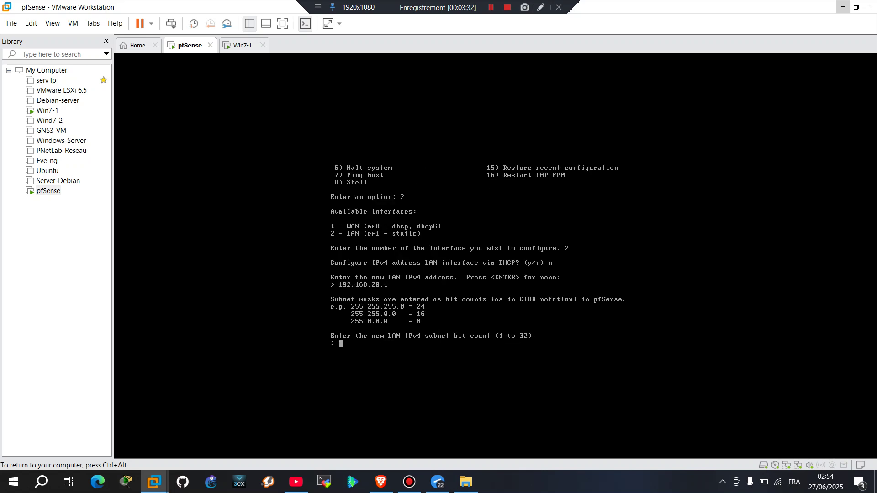
type("24")
key("Return")
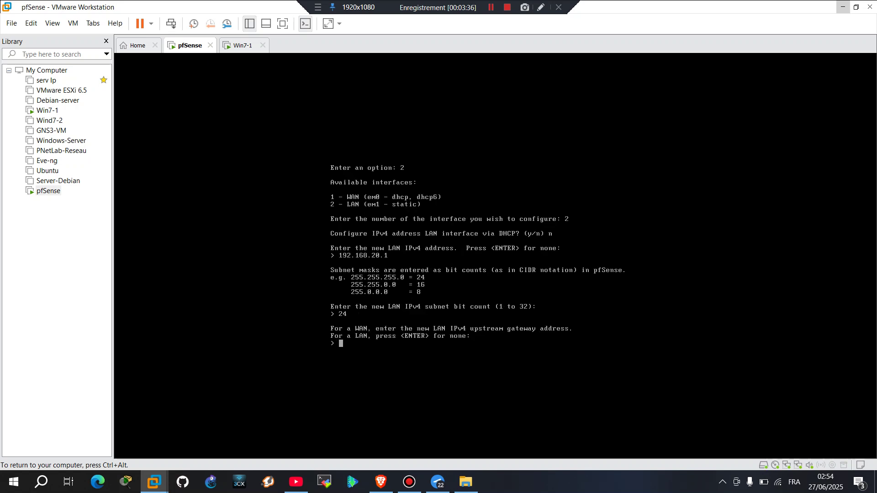
key("Return")
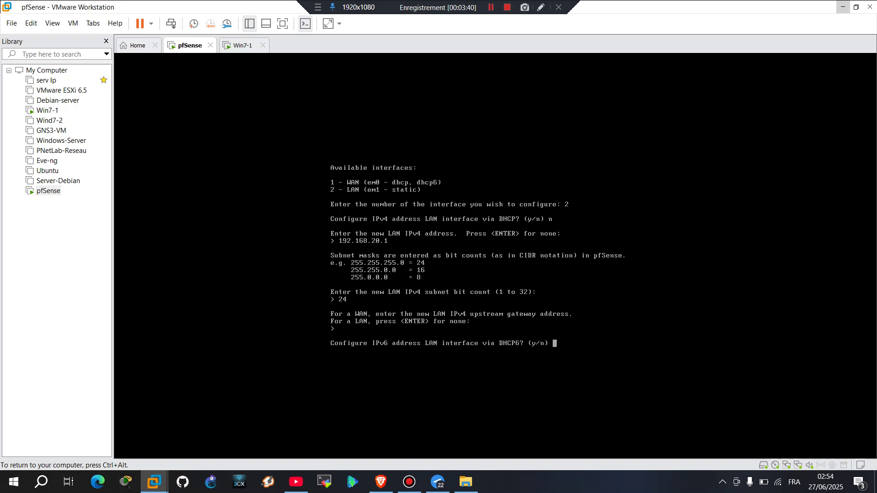
type("n")
key("Return")
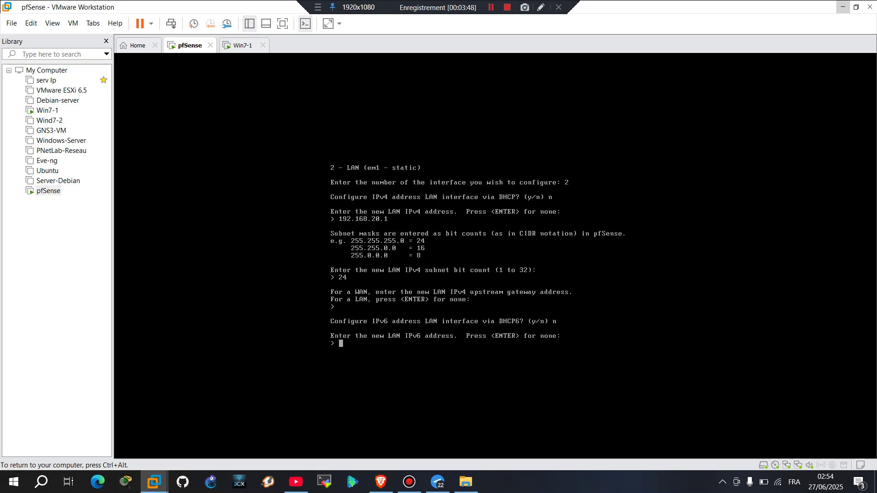
key("Return")
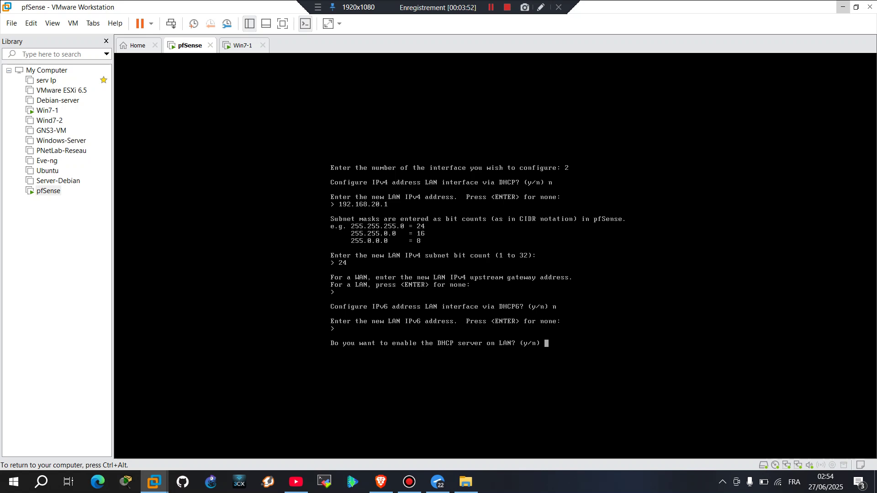
Enable the LAN DHCP server with range 192.168.20.10 to 192.168.20.200
type("y")
key("Return")
type("192")
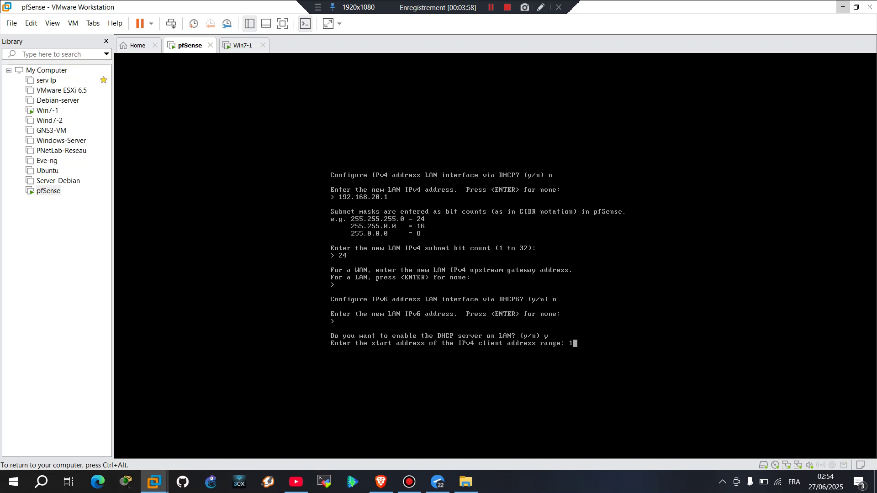
type(".168.20.10")
key("Return")
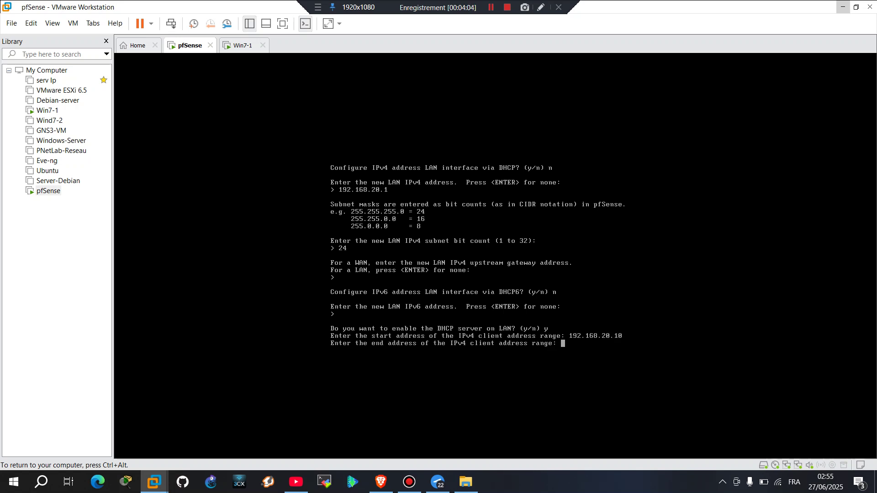
type("192.168.20.200")
key("Return")
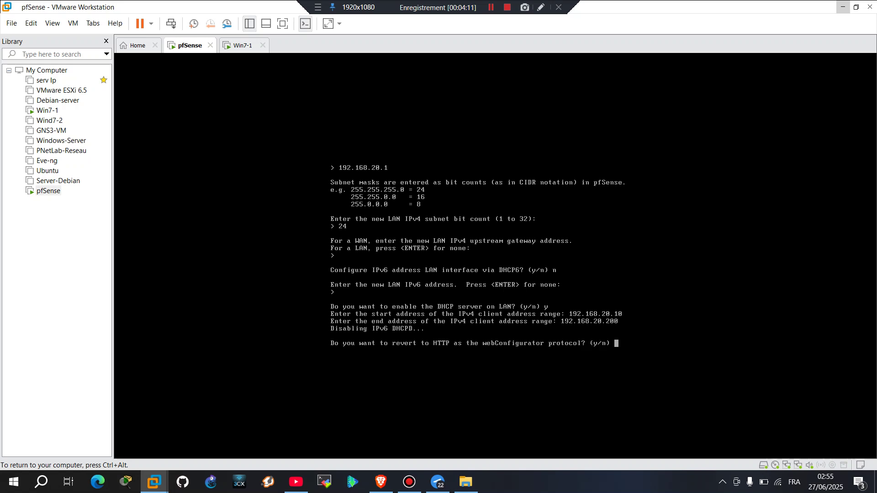
Revert the webConfigurator to HTTP and return to the pfSense main menu
type("y")
key("Return")
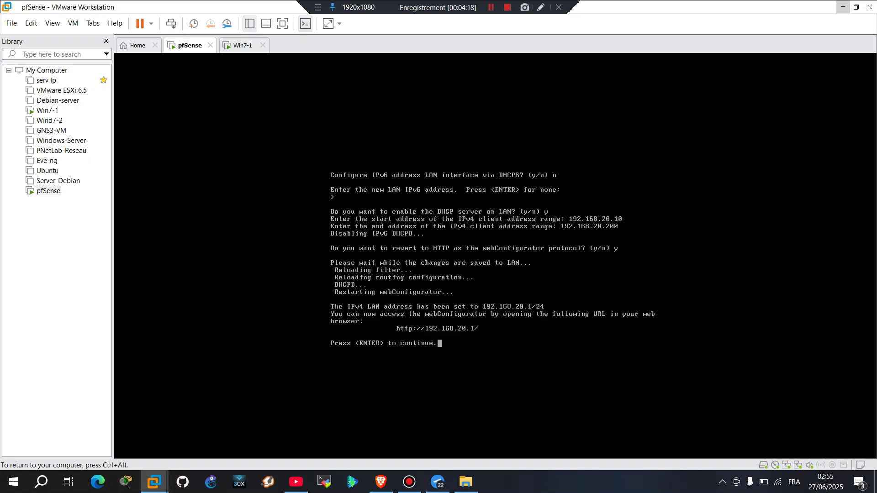
key("Return")
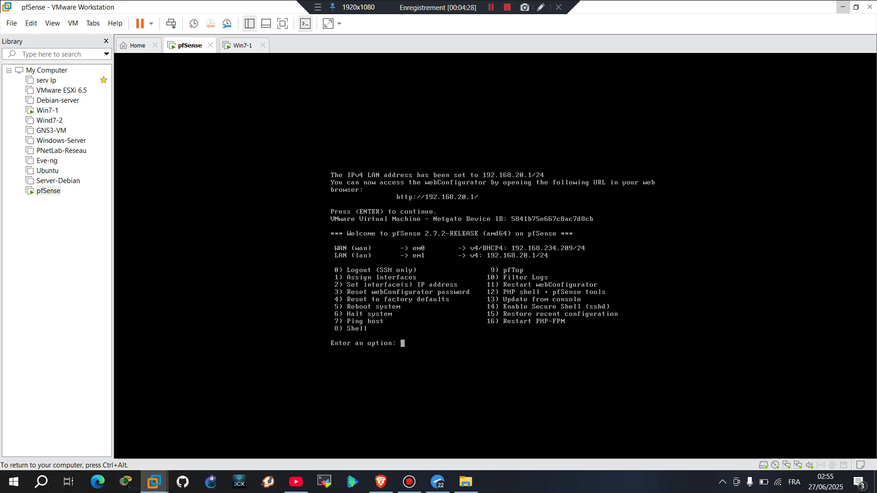
Switch to the Win7-1 VM and open a command prompt with cmd
key("ctrl+alt")
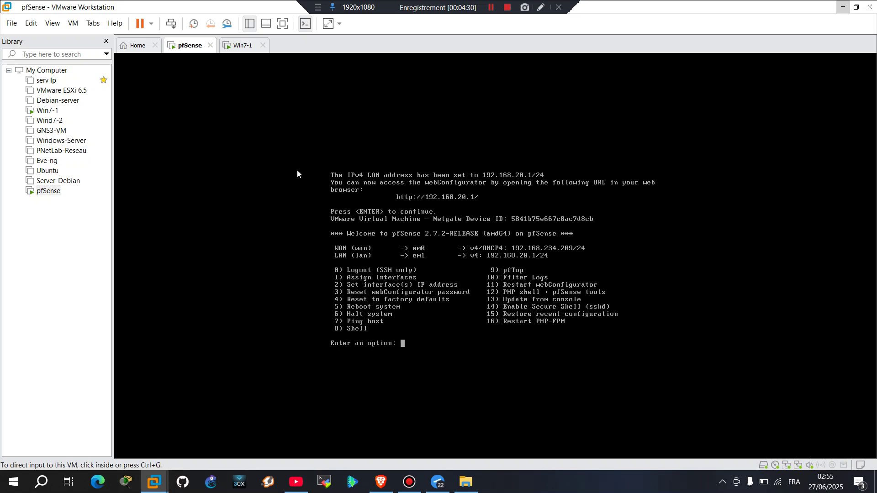
double_click(48, 111)
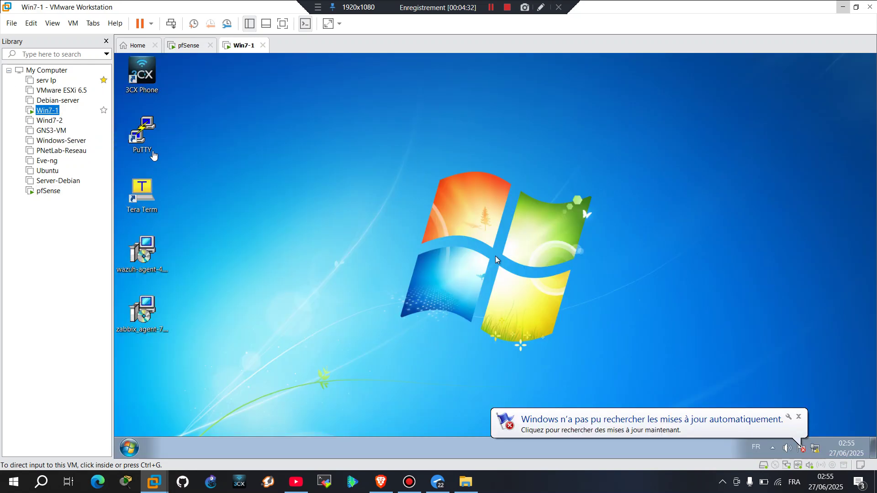
key("super+r")
type("cmd")
key("Return")
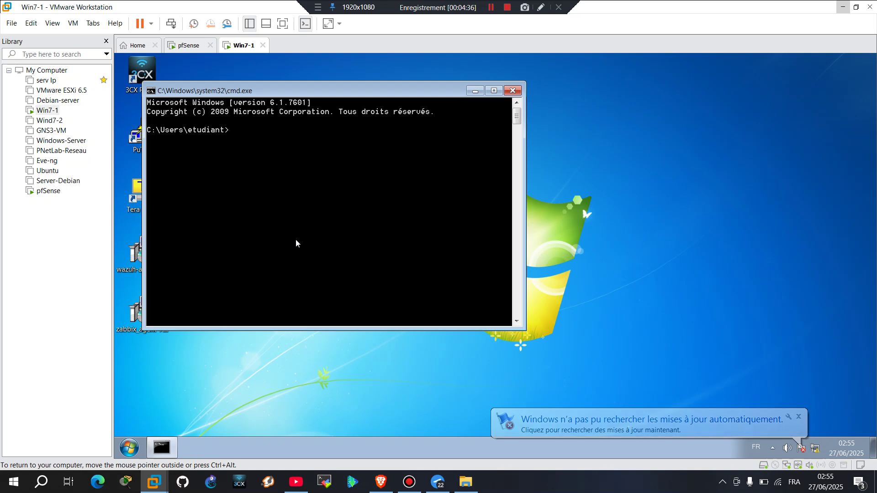
Run ipconfig and ipconfig/renew; the client still holds 192.168.80.144
type("ip")
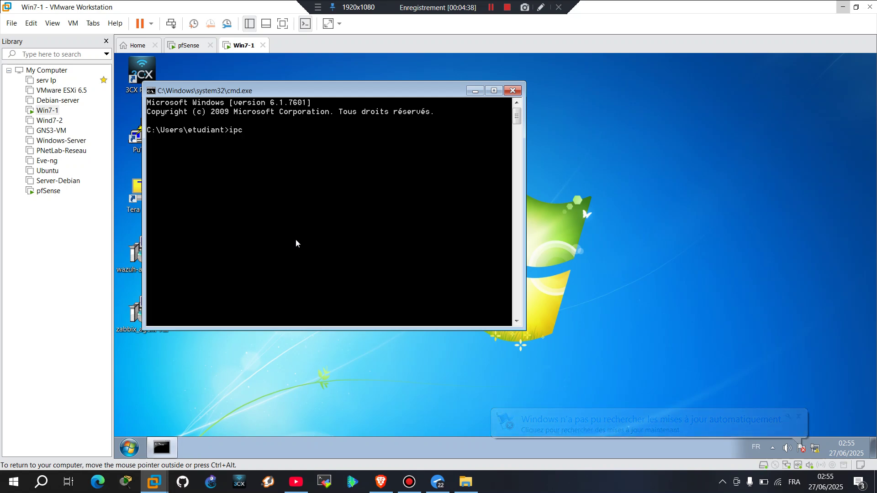
type("c")
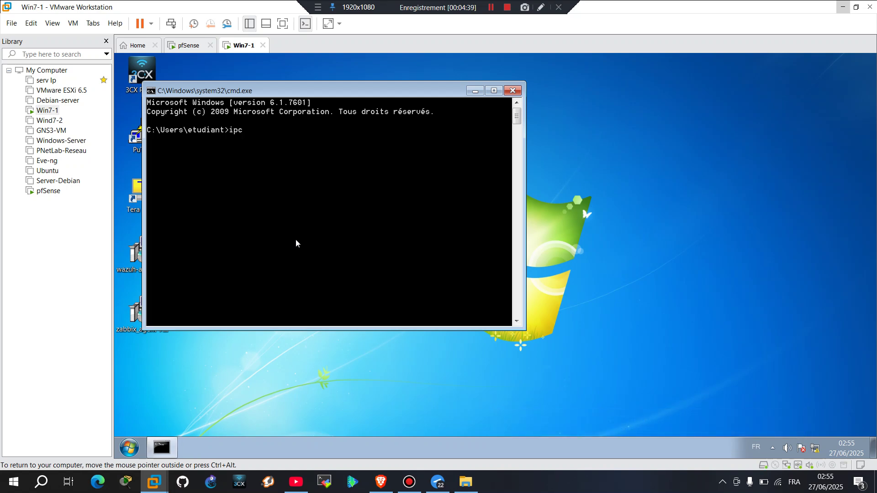
type("onfig")
key("Return")
type("ipconfig/renew")
key("Return")
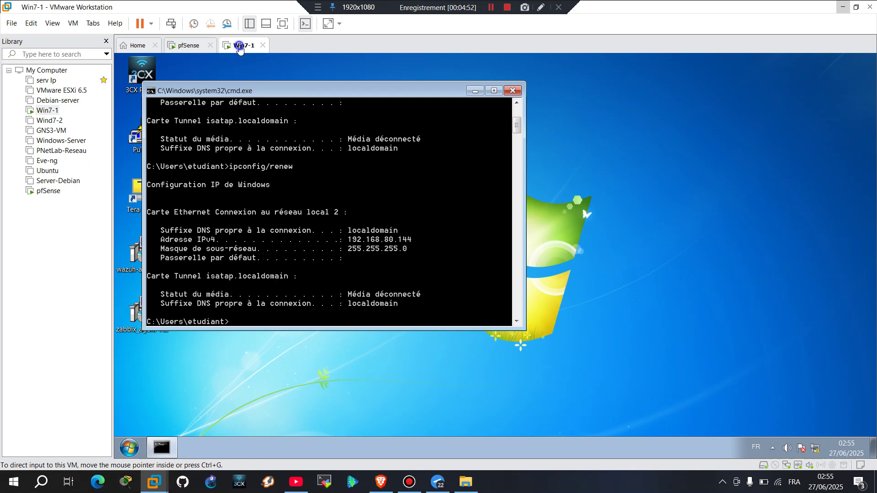
Attach Win7-1's network adapter to the custom VMnet3 (Host-only) network
right_click(240, 46)
left_click(266, 184)
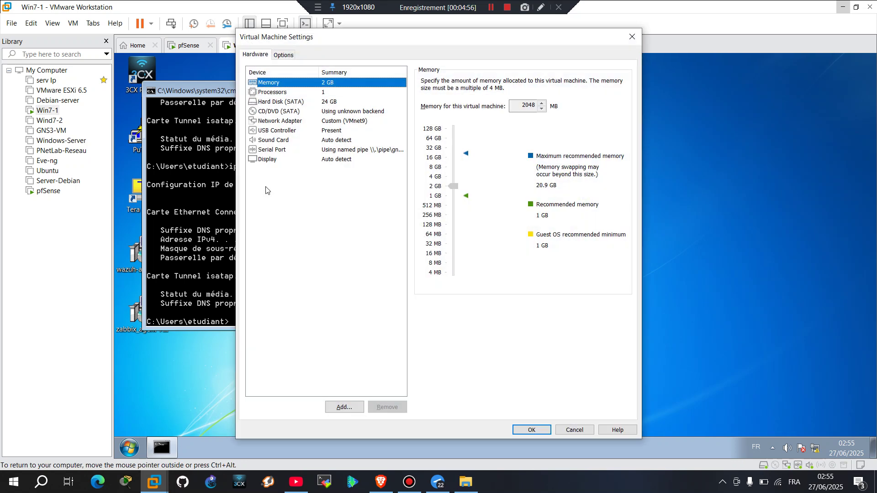
left_click(358, 122)
left_click(488, 181)
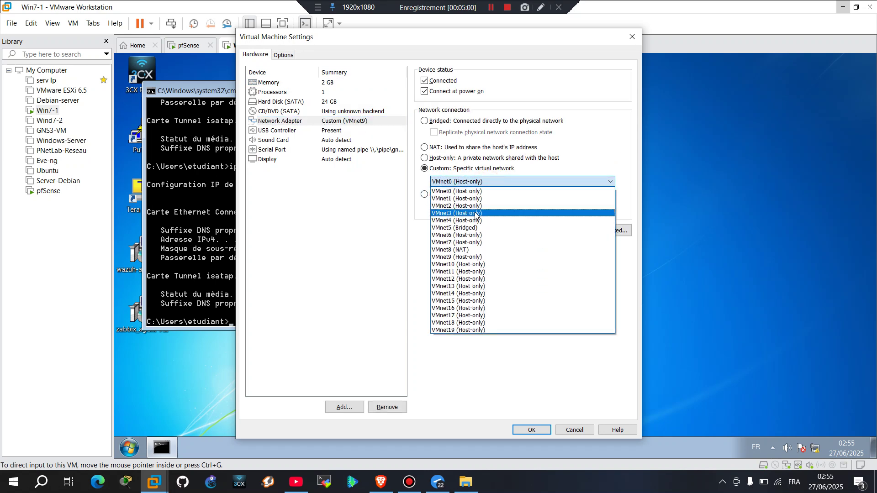
left_click(473, 213)
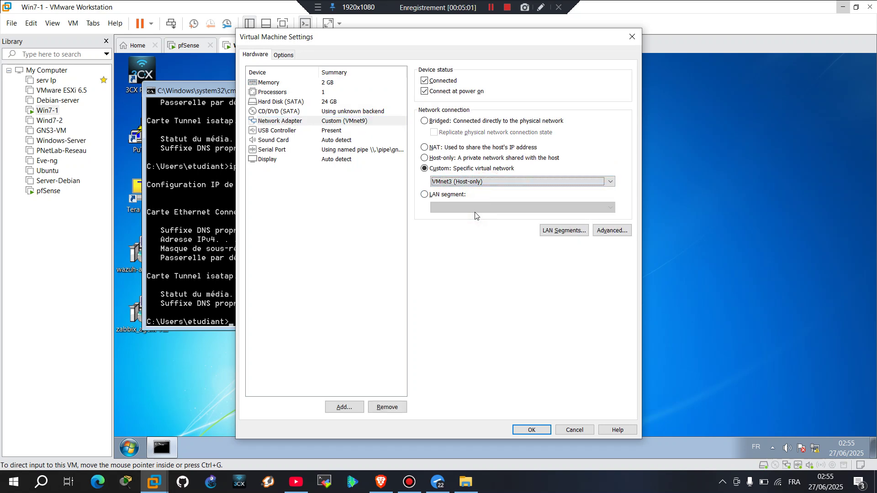
left_click(527, 430)
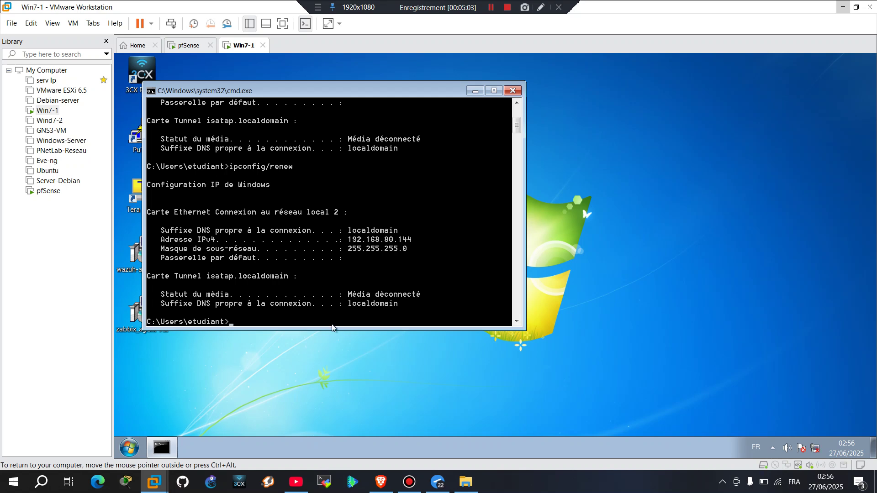
Via ncpa.cpl, check that Local Area Connection 2 gets its IPv4 address automatically
type("ncpa.cpl")
key("Return")
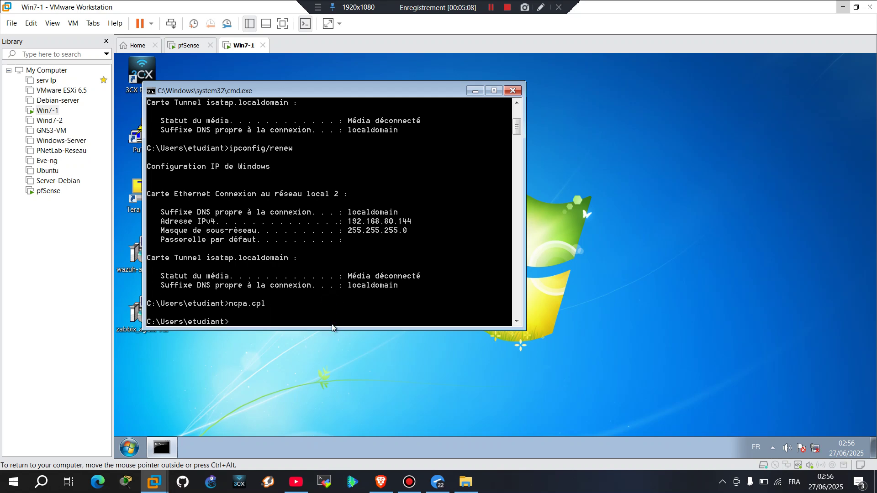
left_click(283, 155)
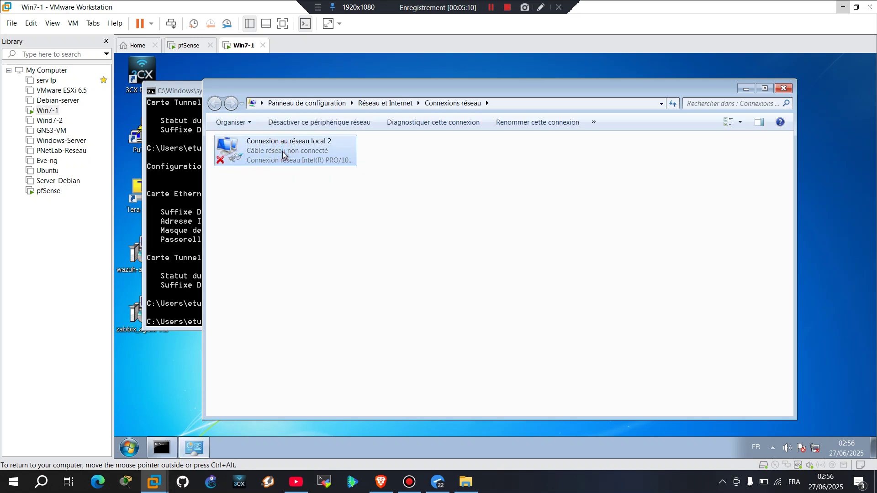
double_click(282, 155)
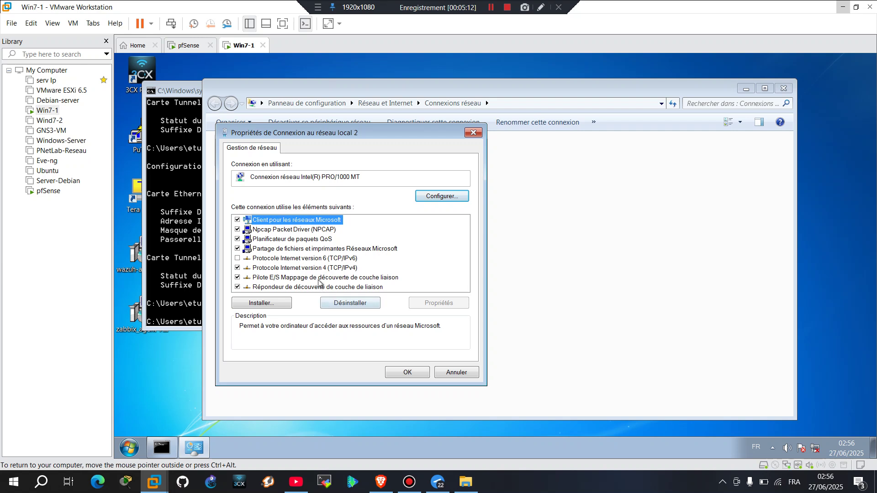
double_click(306, 269)
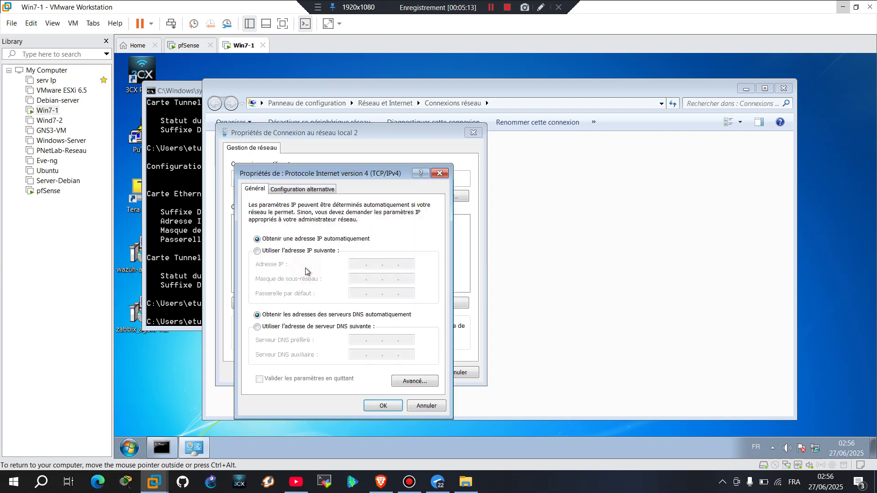
left_click(440, 174)
left_click(474, 133)
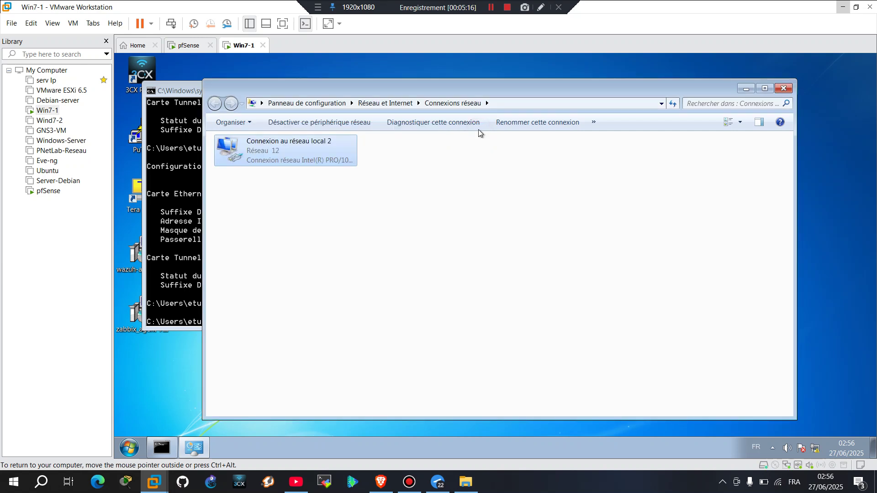
Run ipconfig to confirm address 192.168.20.10 with gateway 192.168.20.1
left_click(784, 88)
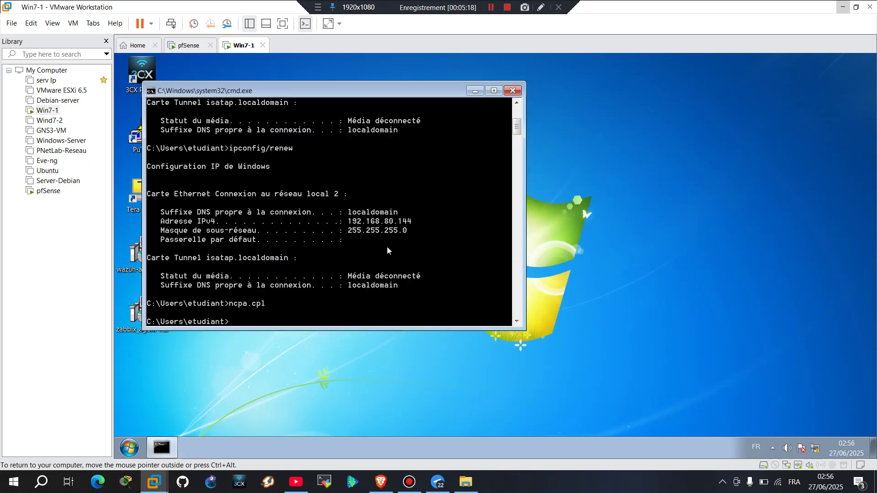
type("ipconfig")
key("Return")
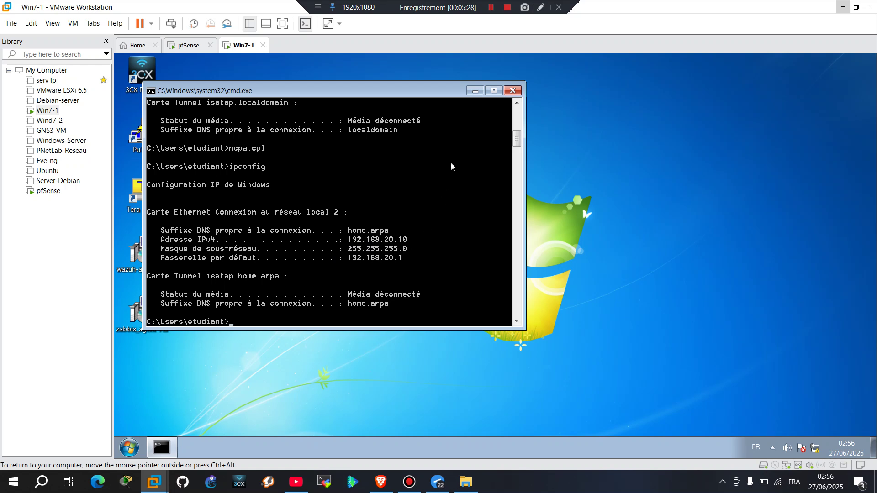
Ping the pfSense LAN address 192.168.20.1 from the Win7-1 command prompt
type("n g")
key("BackSpace")
key("BackSpace")
type("f")
type("g 192")
type(".168.10.")
key("BackSpace")
key("BackSpace")
key("BackSpace")
type("20.1")
key("Return")
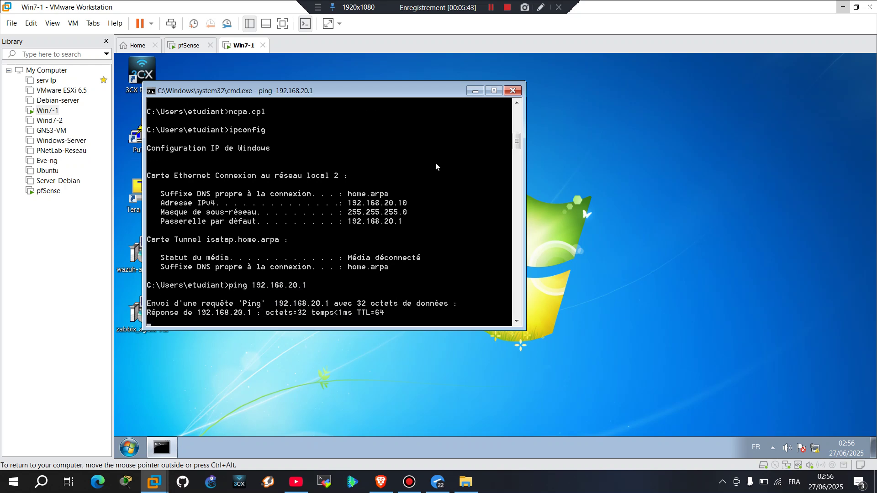
left_click(515, 92)
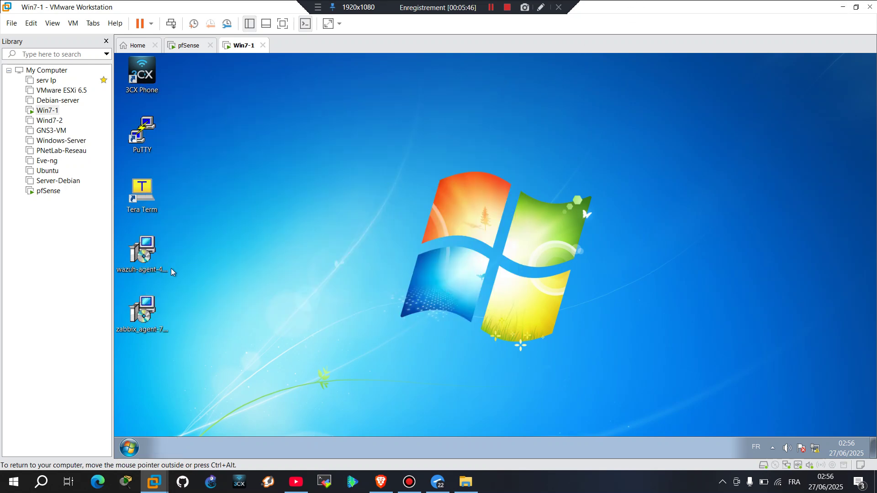
left_click(130, 447)
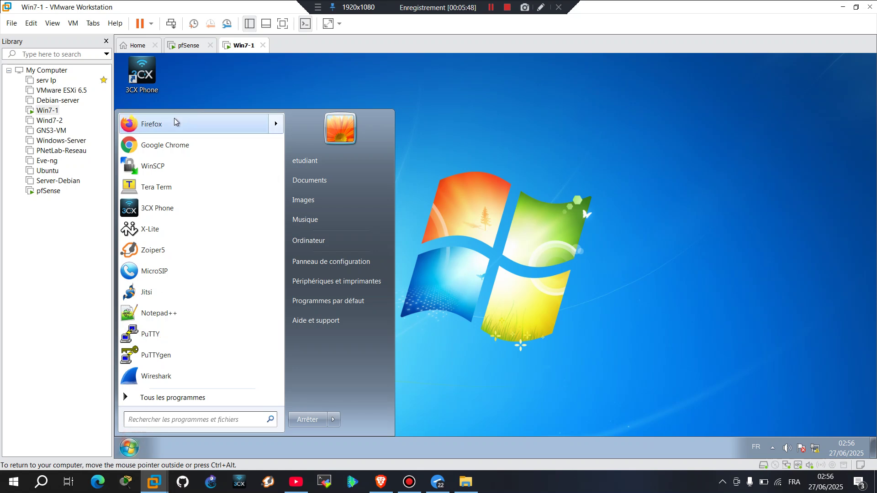
left_click(162, 144)
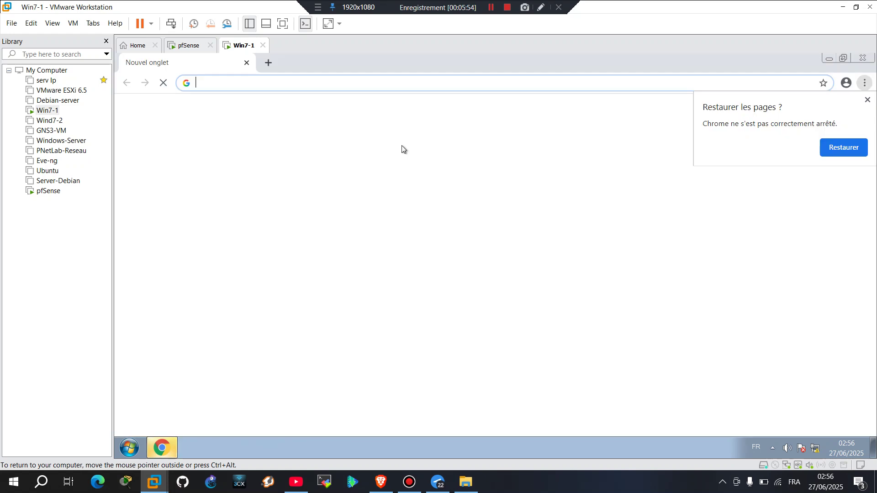
left_click(359, 87)
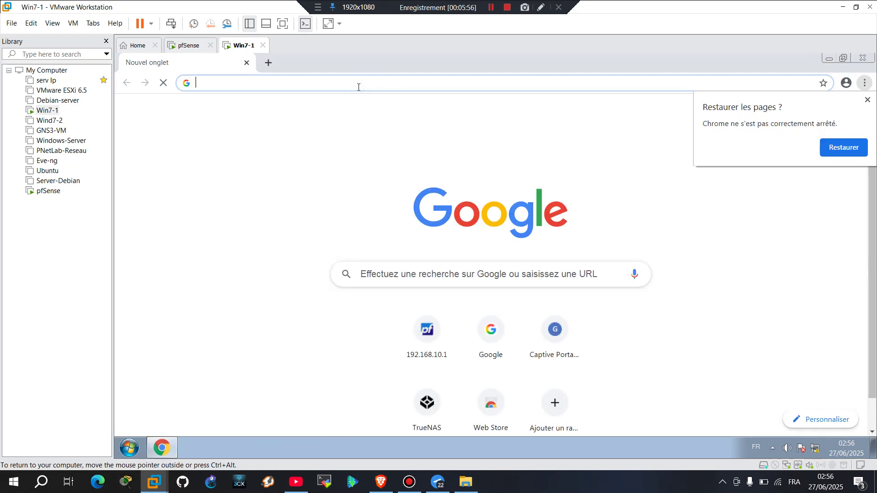
type("192.1")
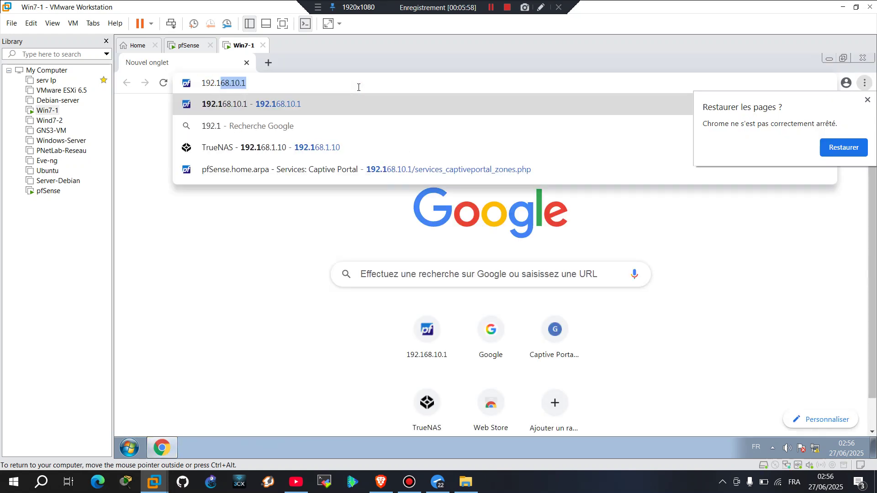
type("68.20.1")
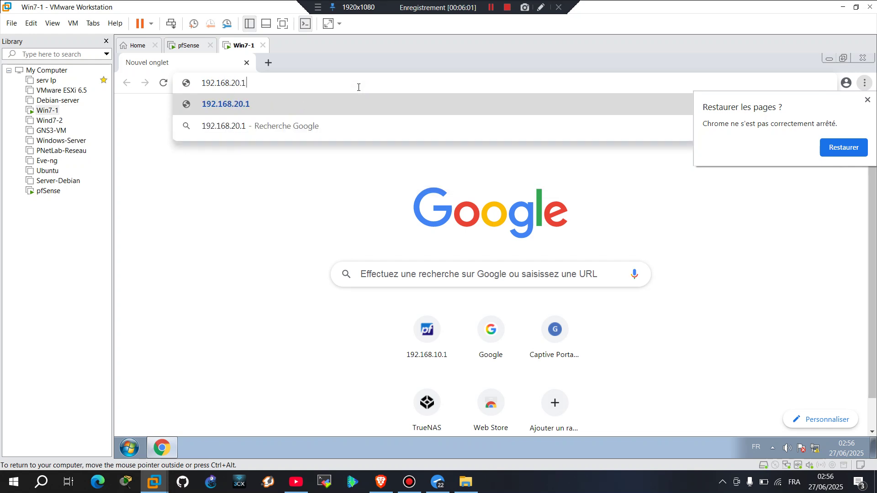
key("Return")
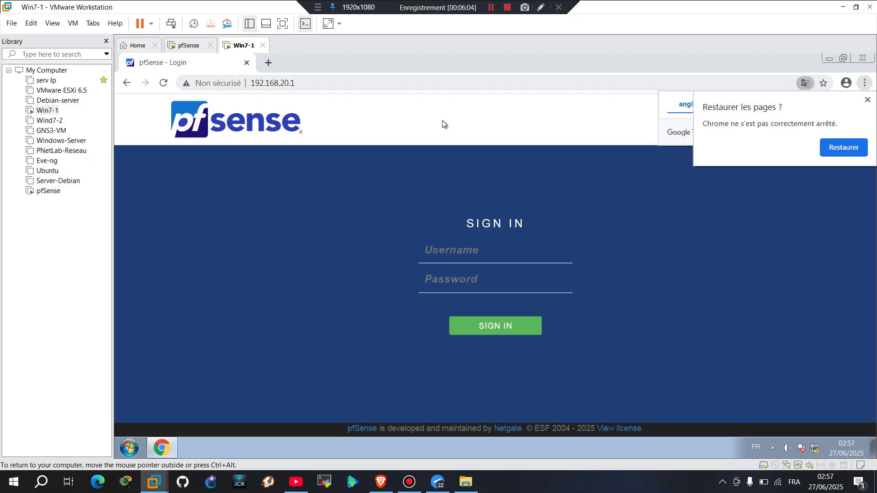
Sign in as admin with the default password, save it in Chrome, dismiss restore pages
left_click(461, 237)
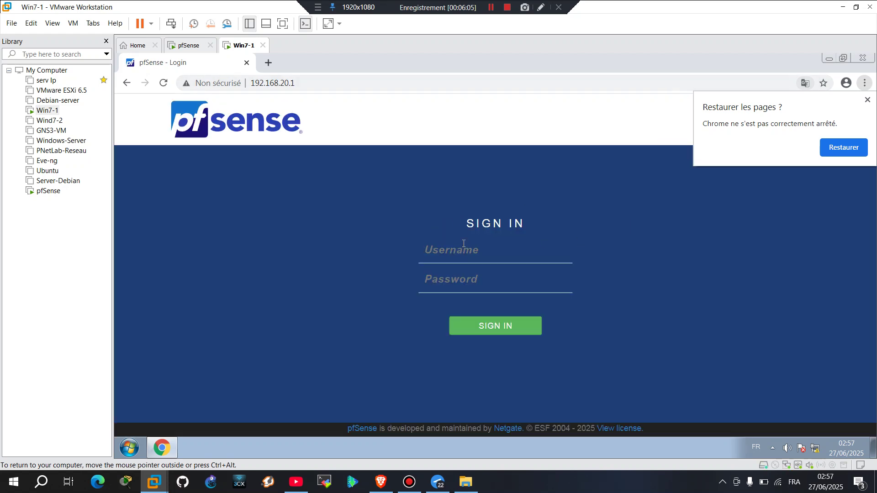
left_click(432, 255)
type("admin")
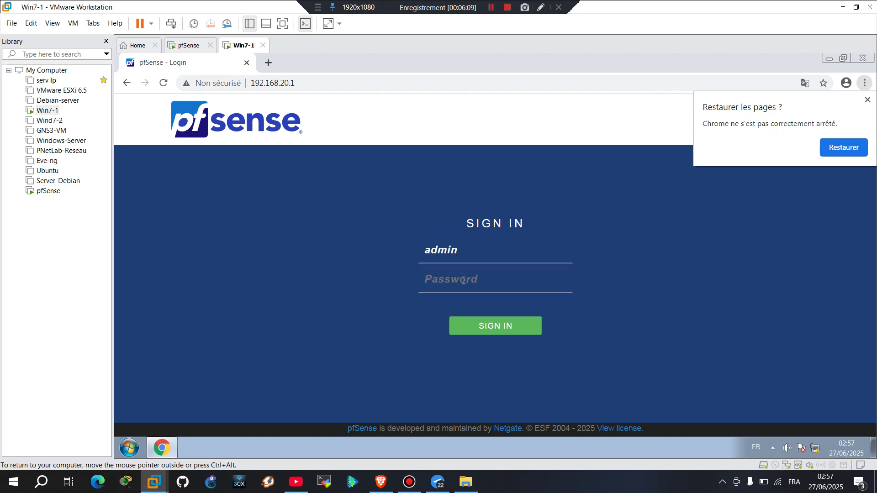
left_click(463, 280)
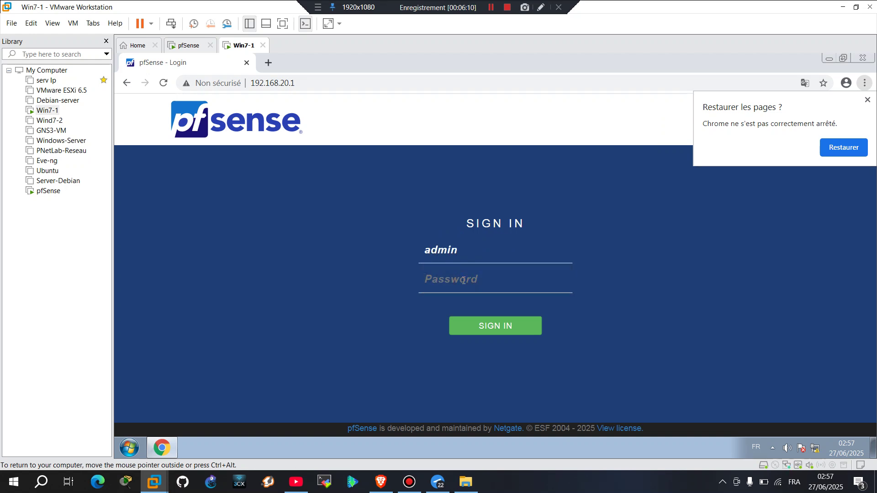
type("pfsense")
key("Return")
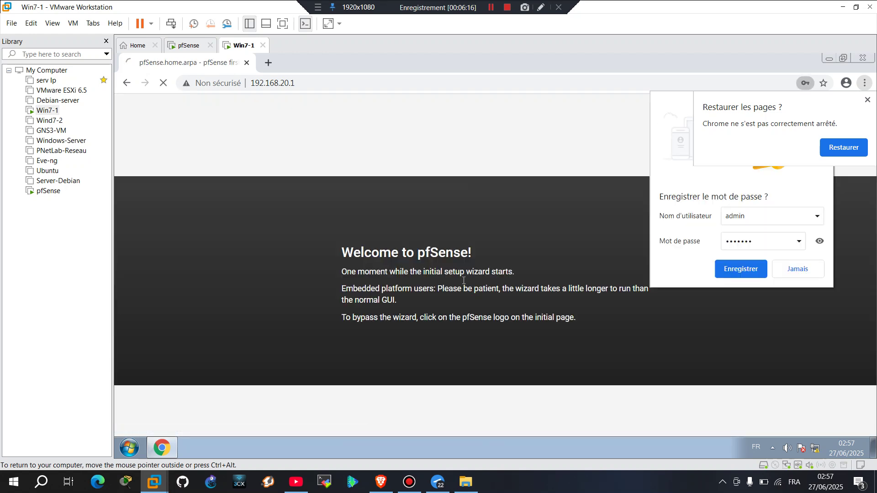
left_click(754, 270)
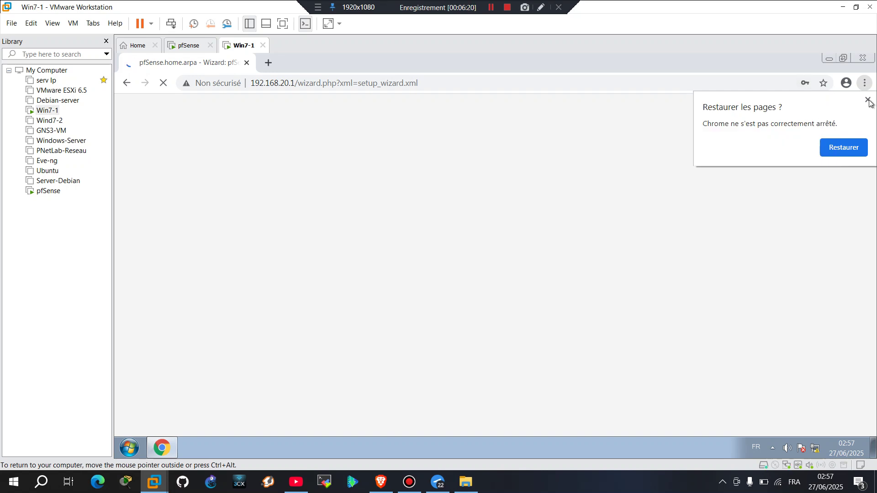
left_click(867, 99)
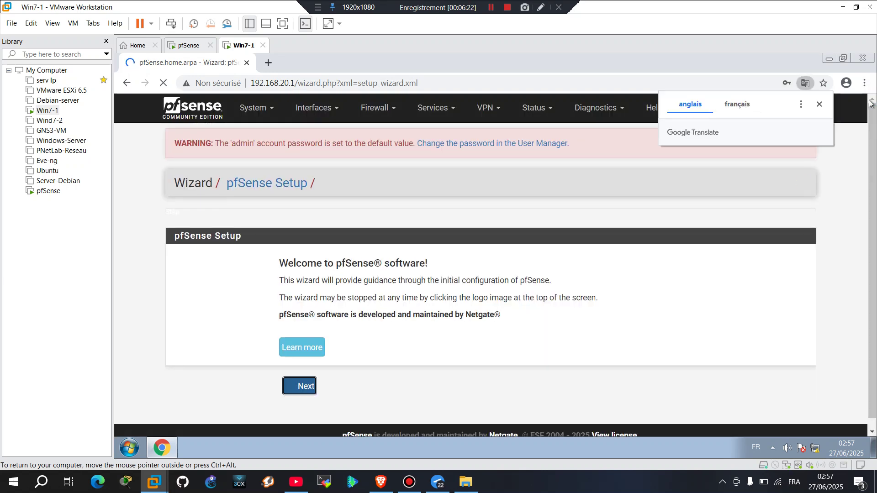
Advance through the welcome, support, General Information, Time Server and WAN pages keeping defaults
left_click(305, 388)
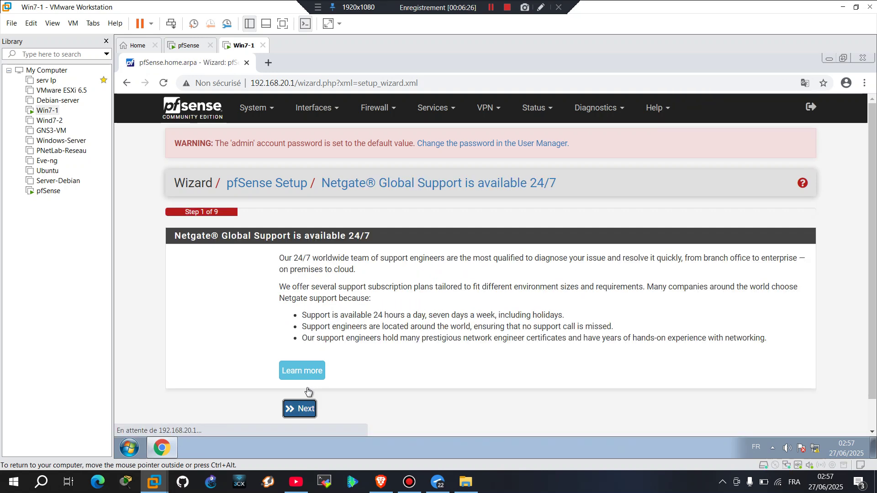
scroll(307, 391, "down", 2)
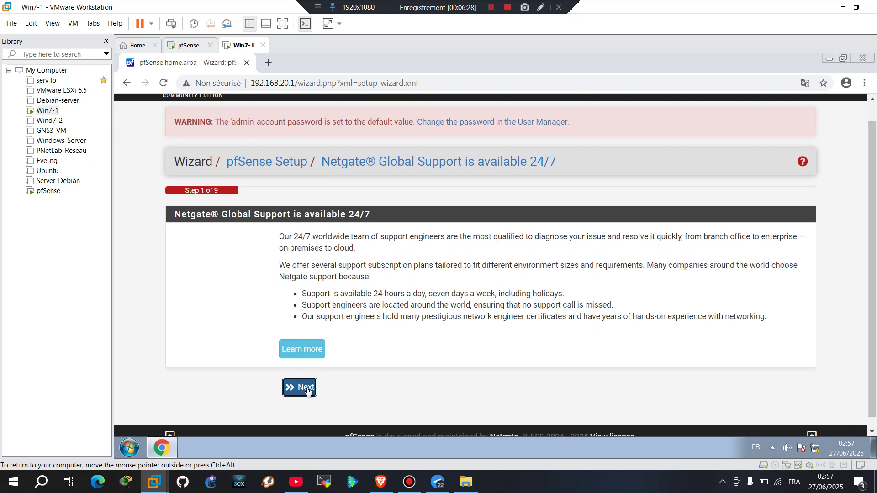
left_click(305, 377)
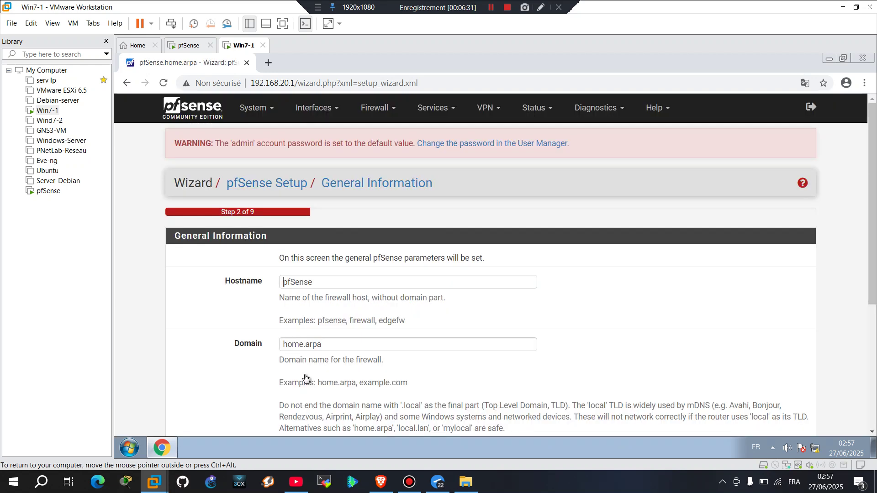
left_click(364, 287)
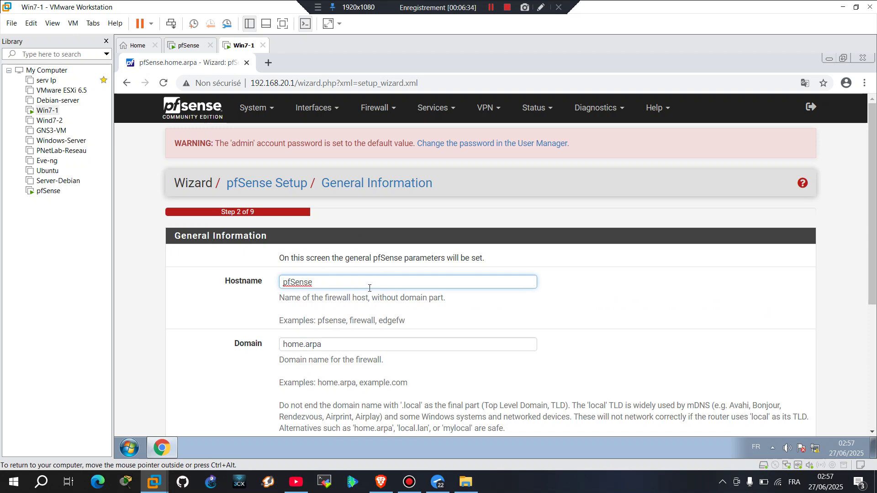
scroll(370, 288, "down", 3)
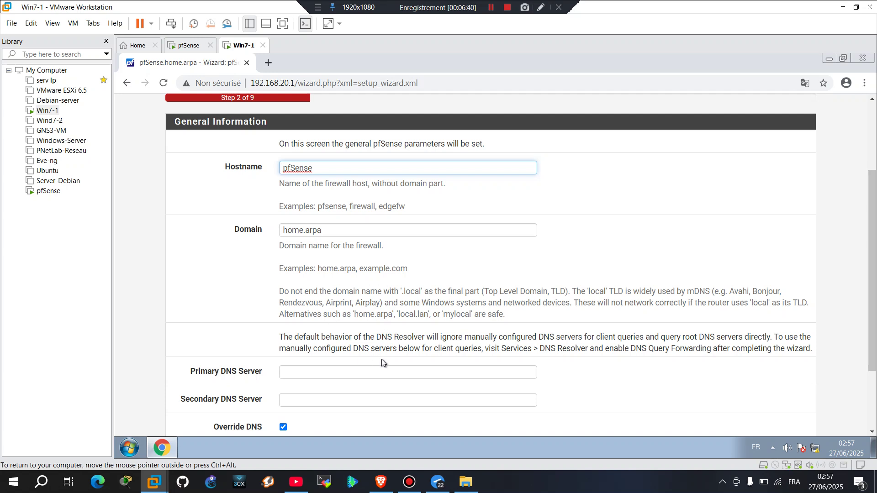
scroll(374, 329, "down", 3)
left_click(302, 381)
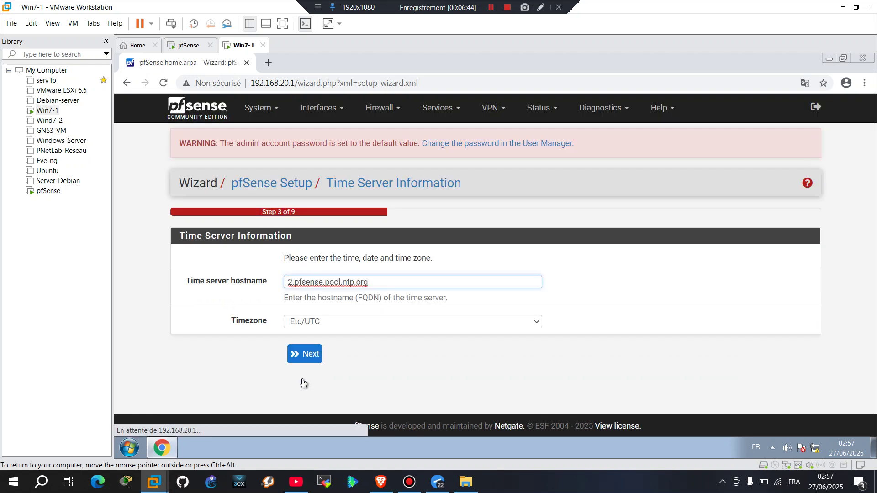
left_click(305, 354)
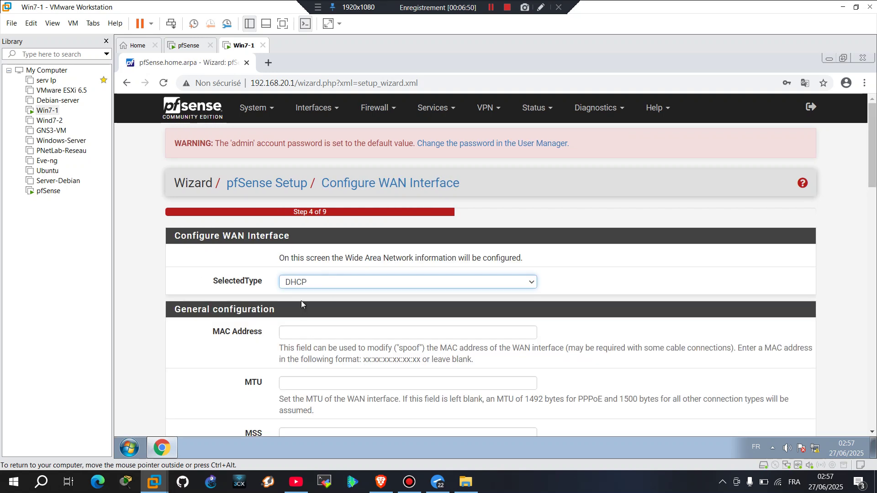
scroll(321, 366, "down", 8)
scroll(322, 366, "down", 10)
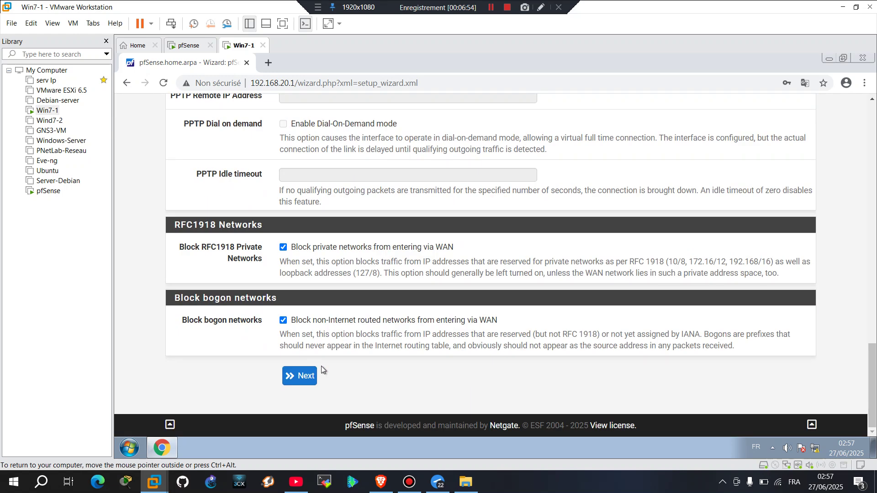
left_click(310, 375)
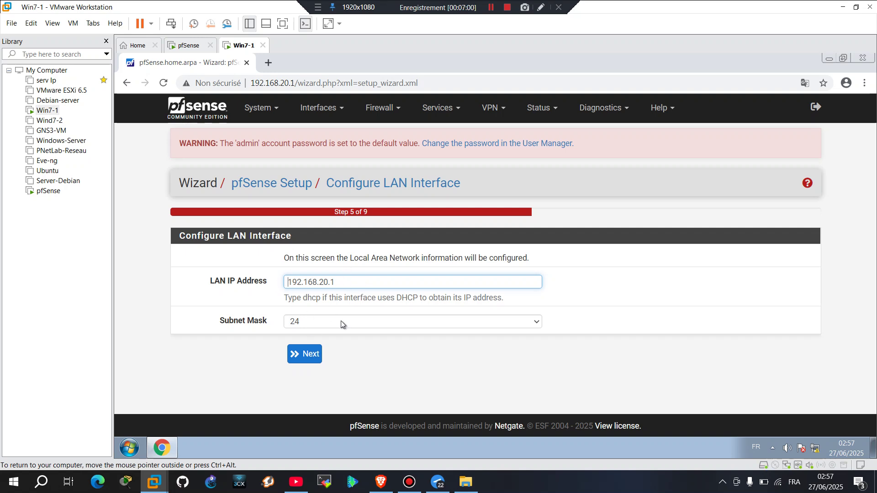
Keep LAN at 192.168.20.1/24, then enter and confirm a new admin WebGUI password
left_click(312, 354)
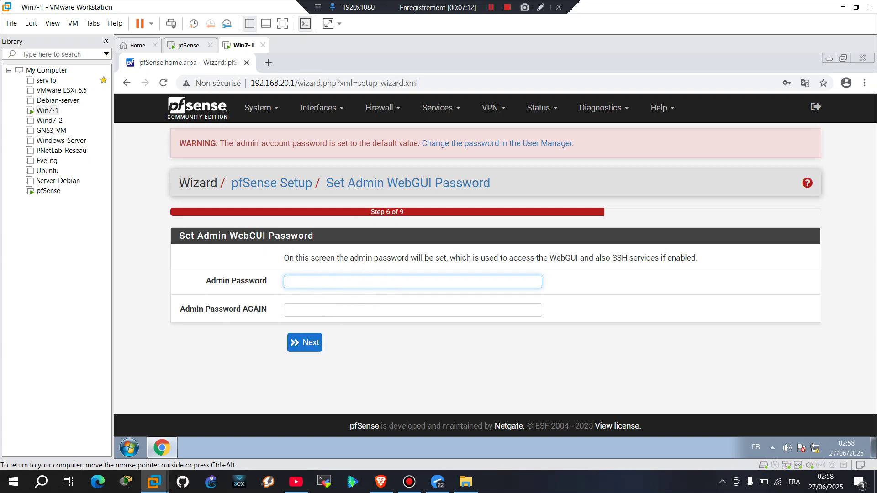
left_click(308, 281)
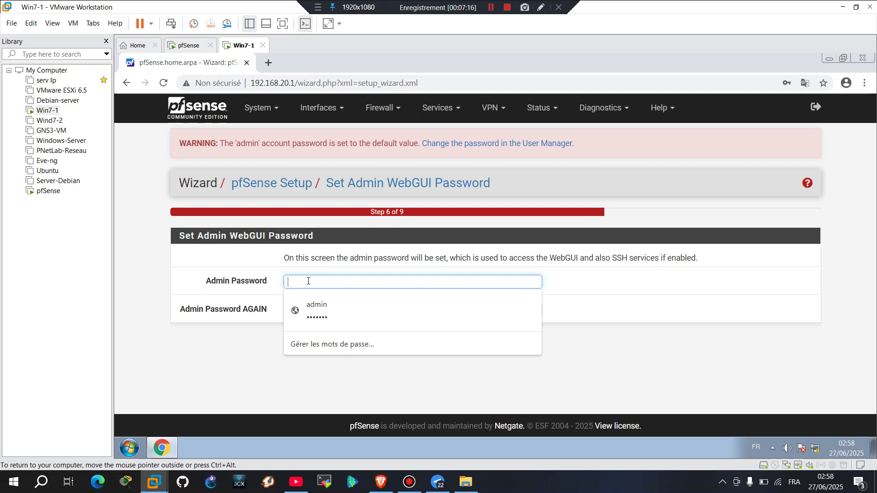
type("ad")
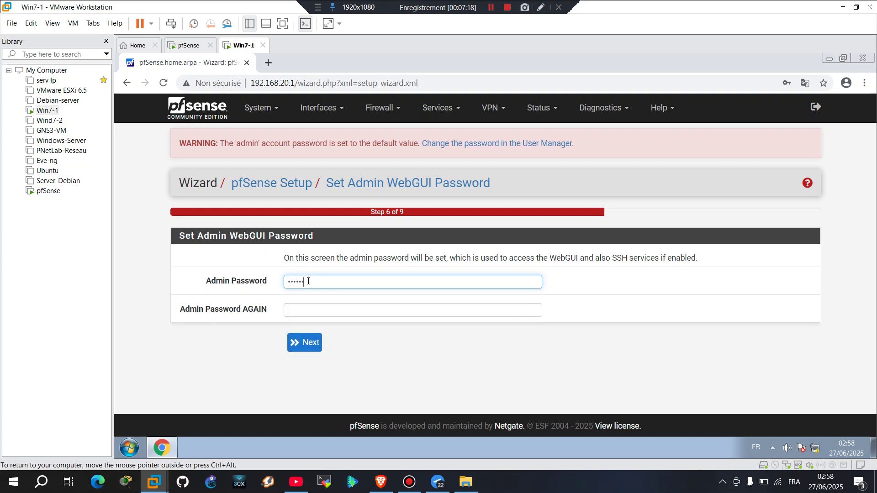
left_click(296, 310)
type("ad")
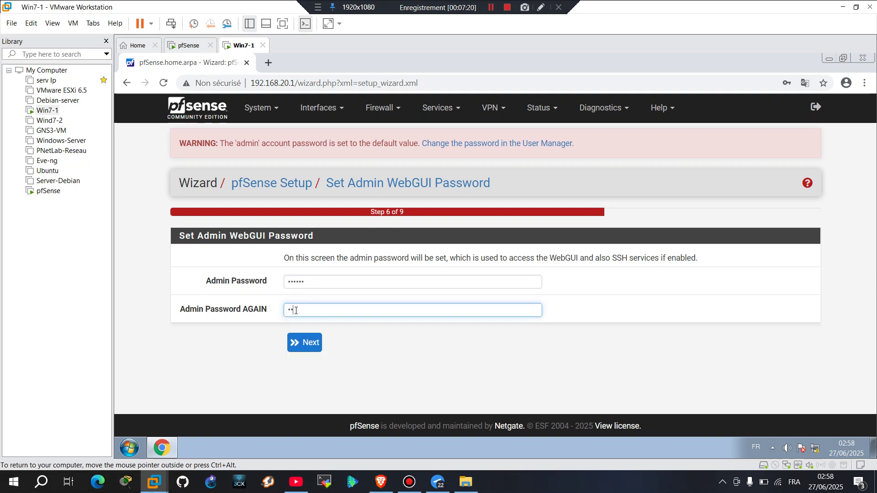
left_click(305, 343)
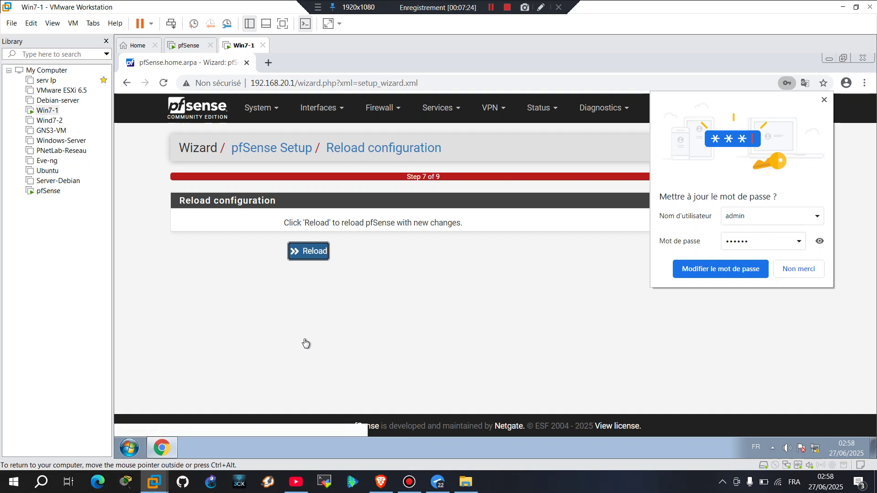
Reload the configuration, update Chrome's saved password, and finish the wizard
left_click(312, 253)
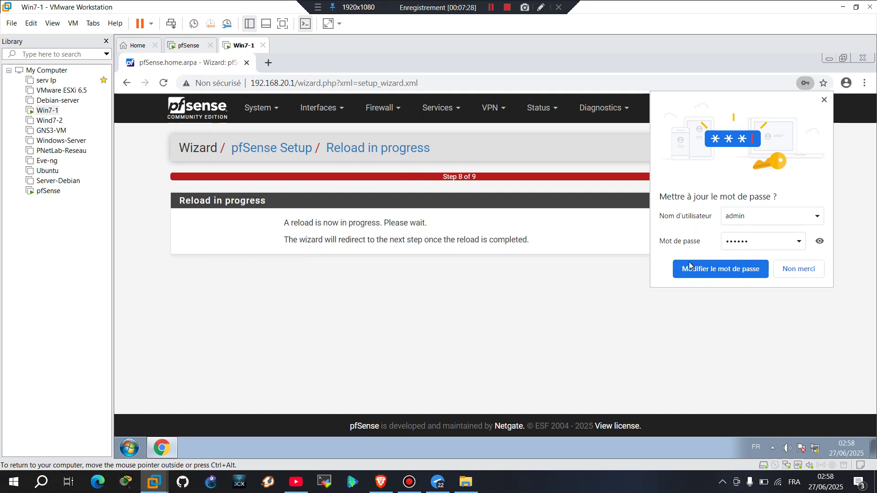
left_click(740, 269)
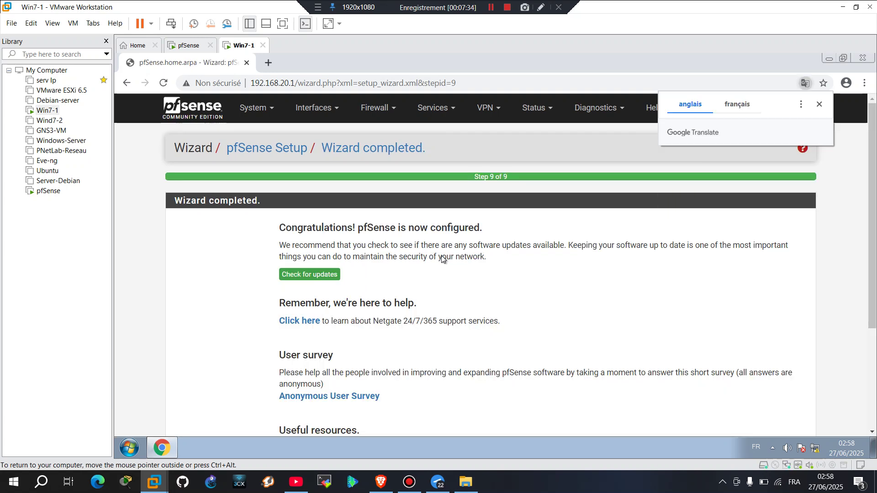
scroll(442, 325, "down", 3)
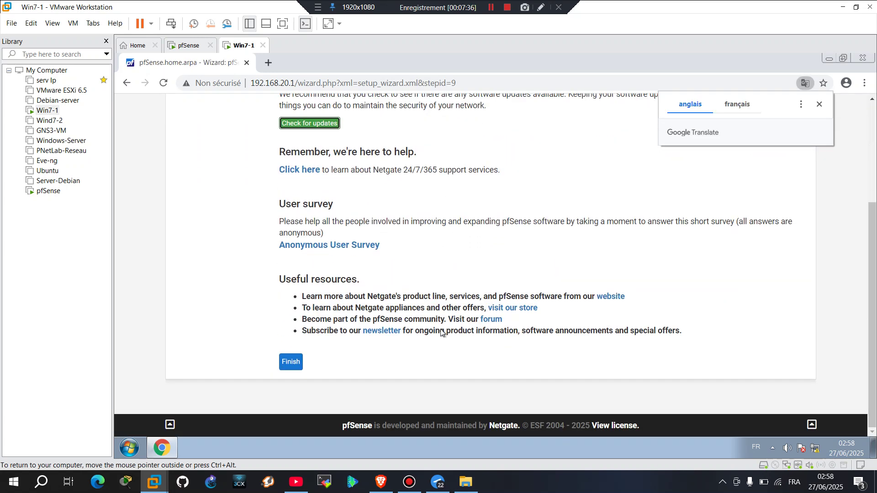
left_click(290, 363)
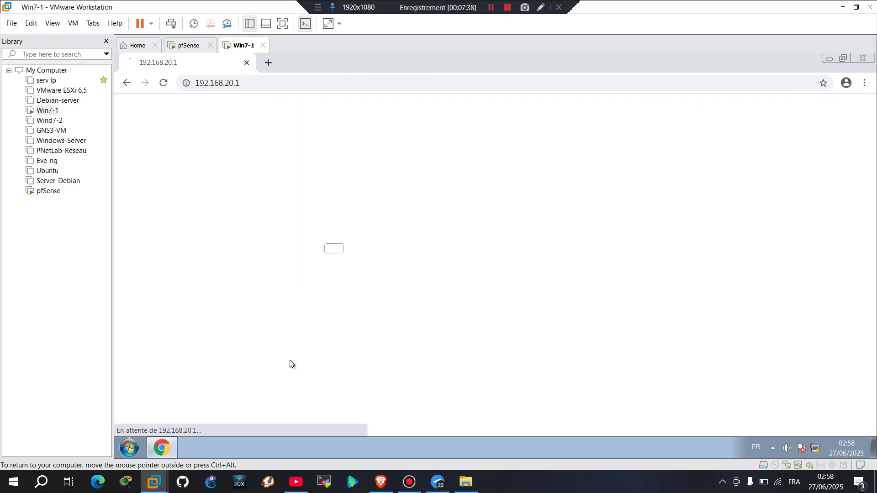
Reload the failed page and review the Status Dashboard showing version 2.7.2-RELEASE
left_click(359, 306)
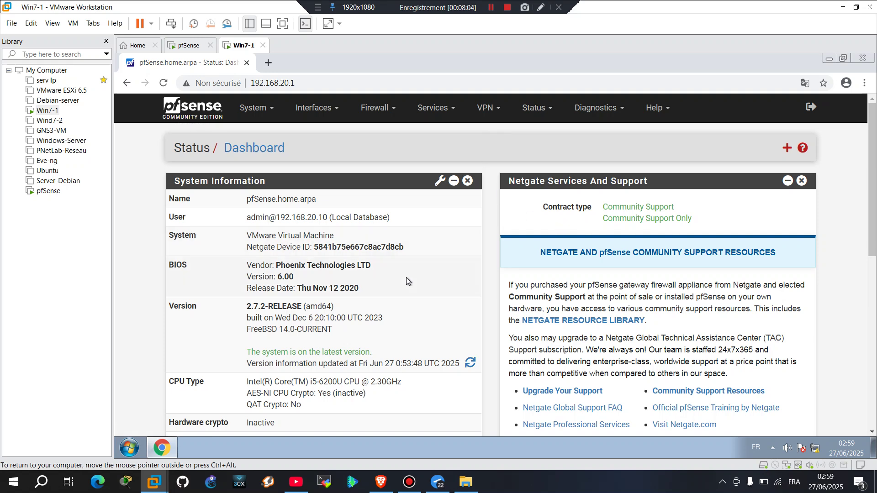
scroll(352, 336, "down", 10)
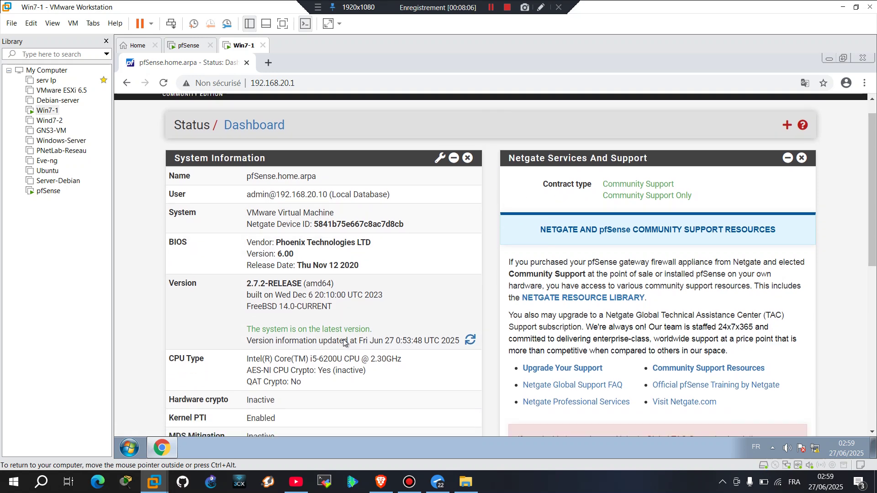
scroll(343, 338, "up", 10)
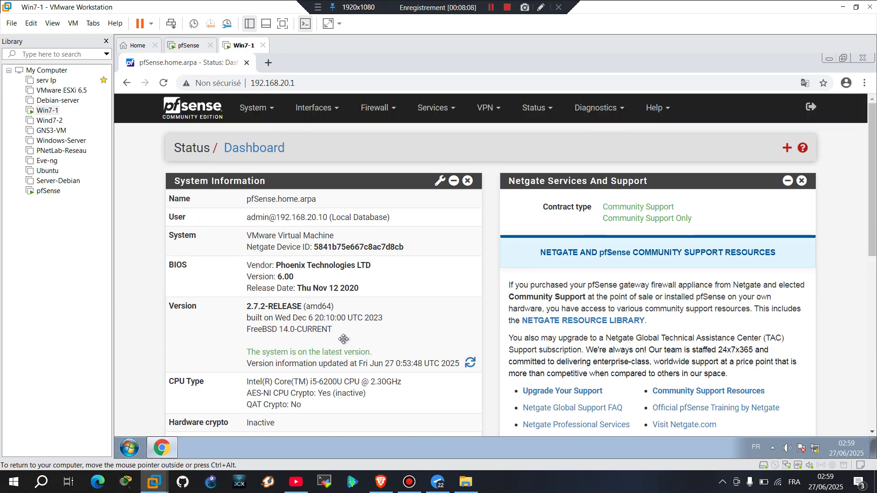